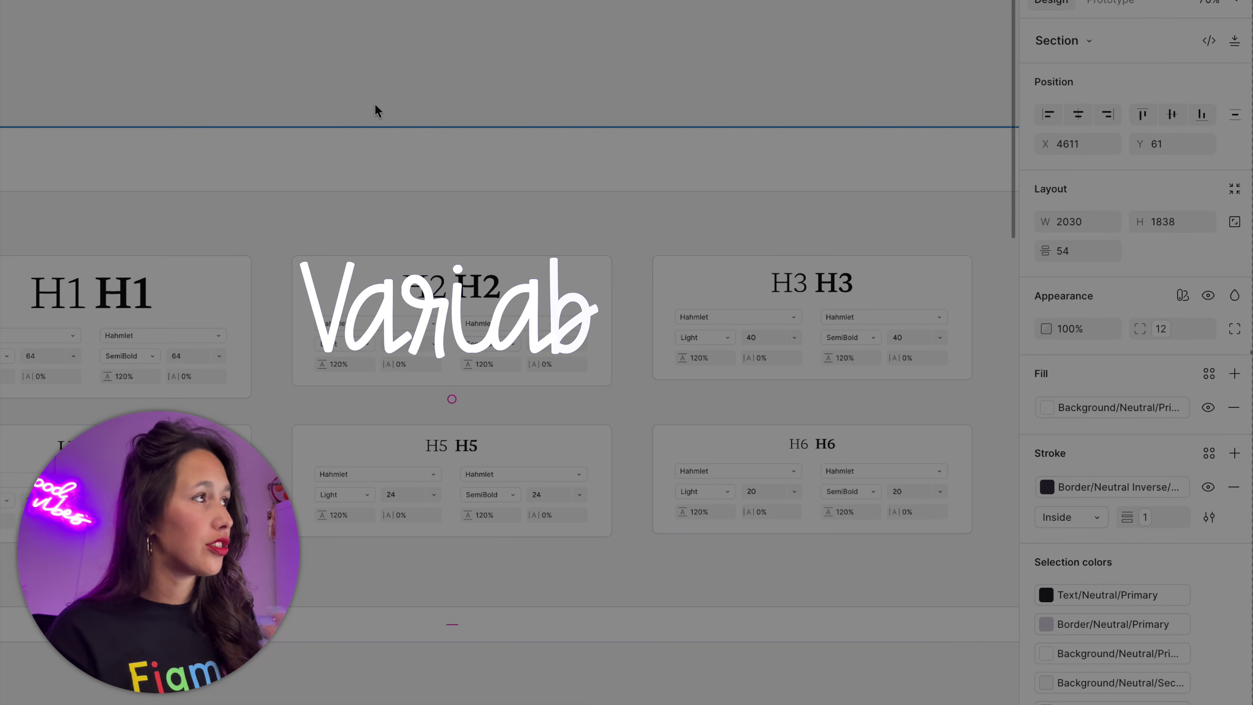
Open the variables editor, move it aside, and add a new collection named 'Typography'
{"action": "key", "text": "Escape"}
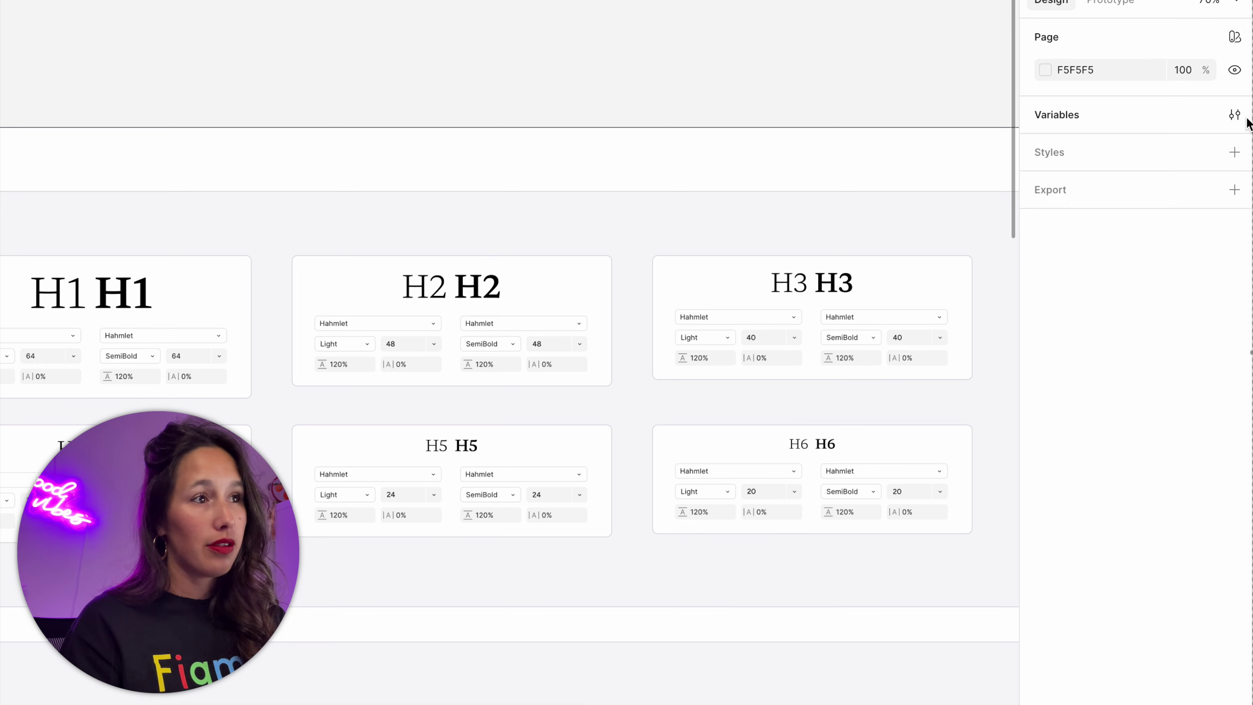
{"action": "left_click", "coordinate": [1235, 115]}
{"action": "left_click_drag", "start_coordinate": [162, 33], "coordinate": [760, 45]}
{"action": "left_click", "coordinate": [591, 23]}
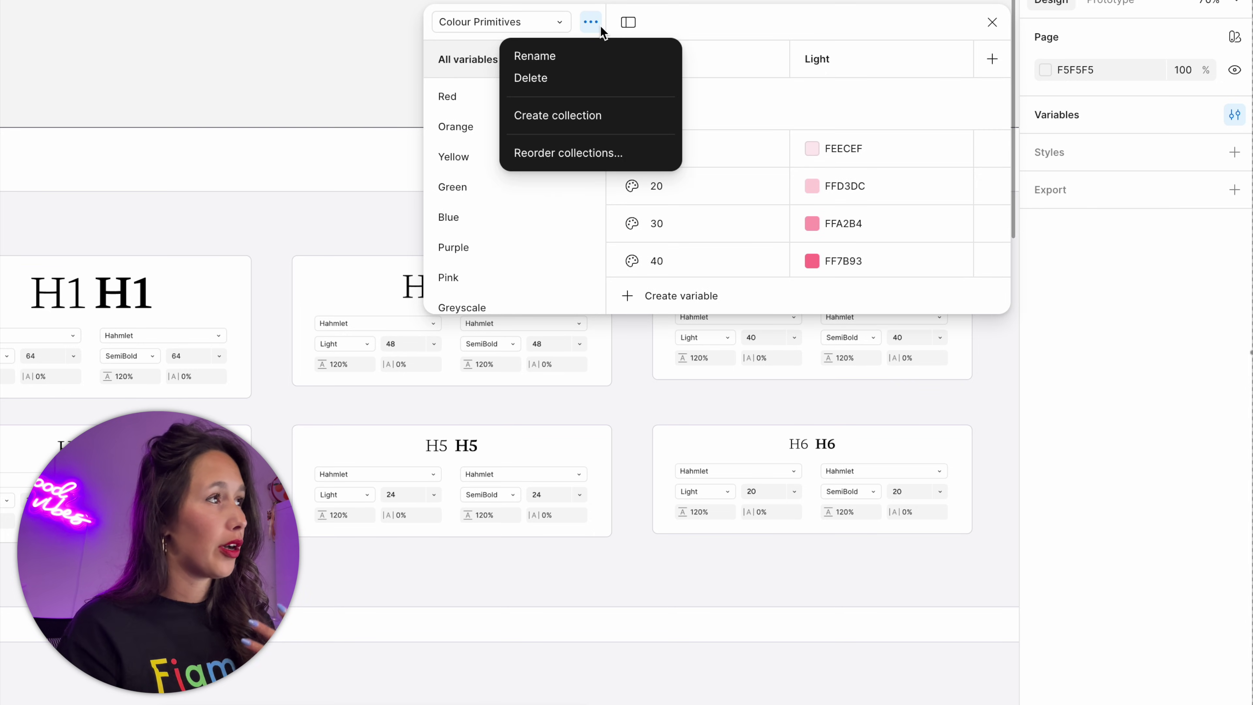
{"action": "left_click", "coordinate": [586, 118]}
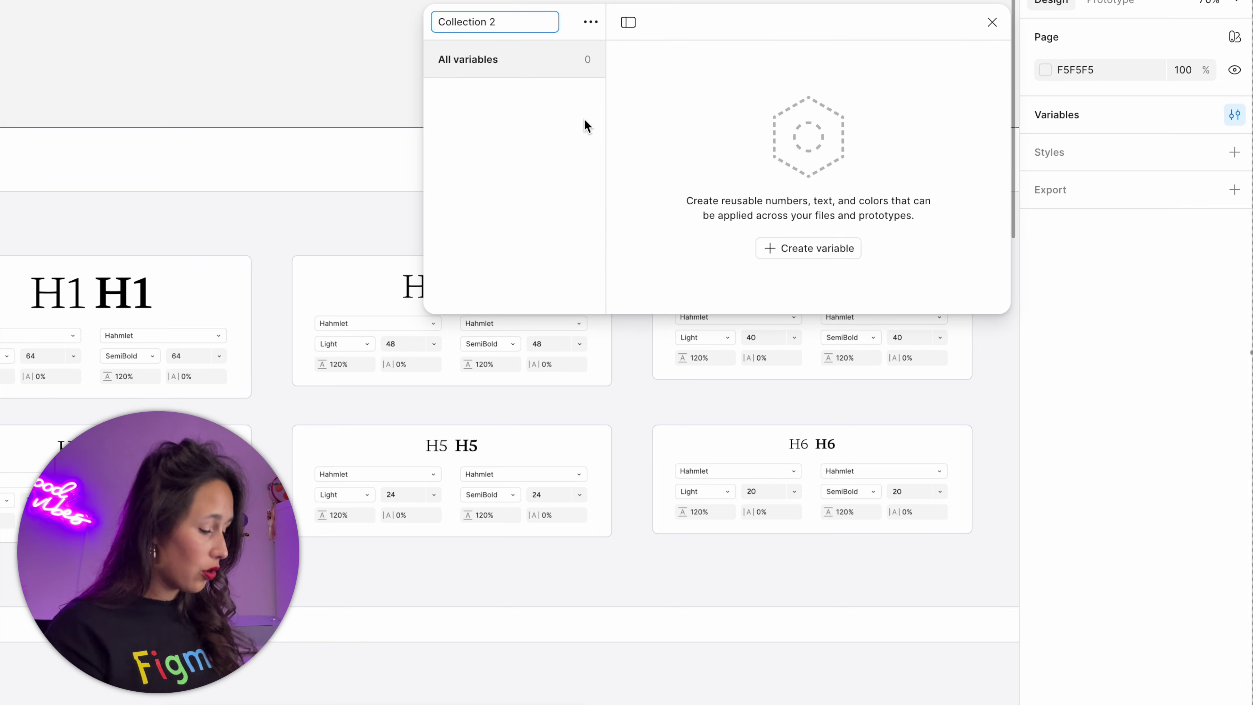
{"action": "key", "text": "BackSpace"}
{"action": "type", "text": "Typog"}
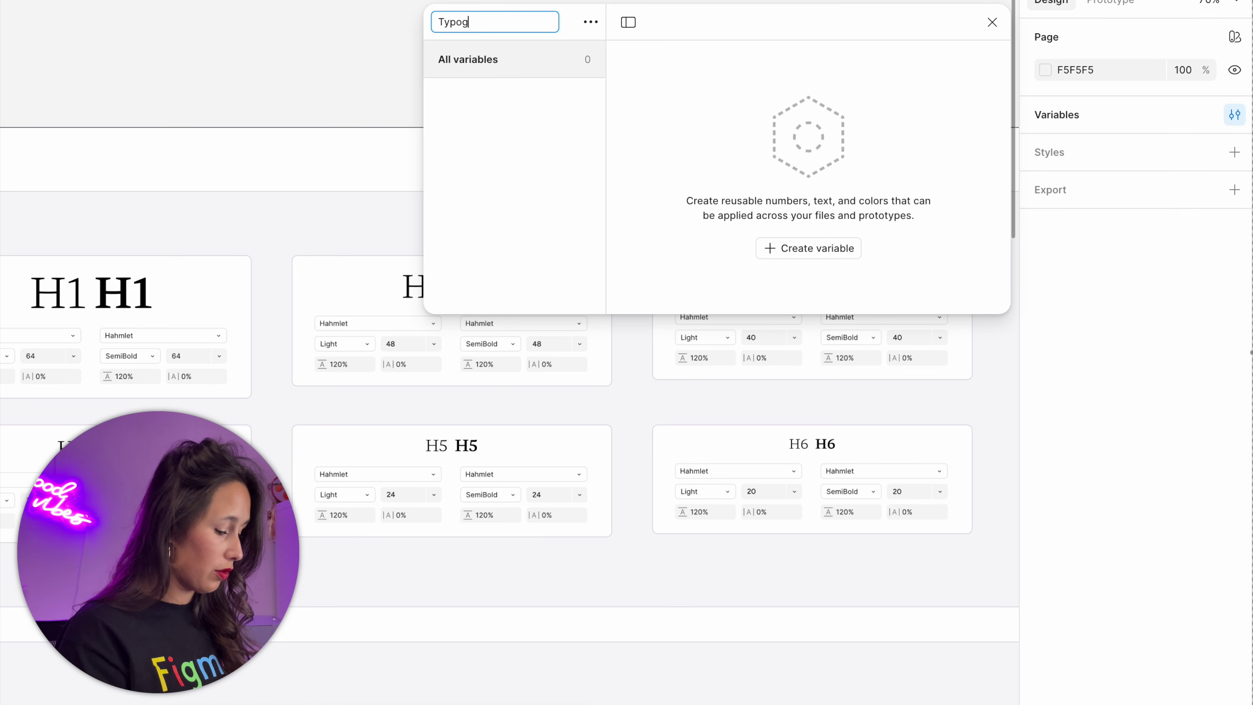
{"action": "type", "text": "raphy"}
{"action": "key", "text": "Return"}
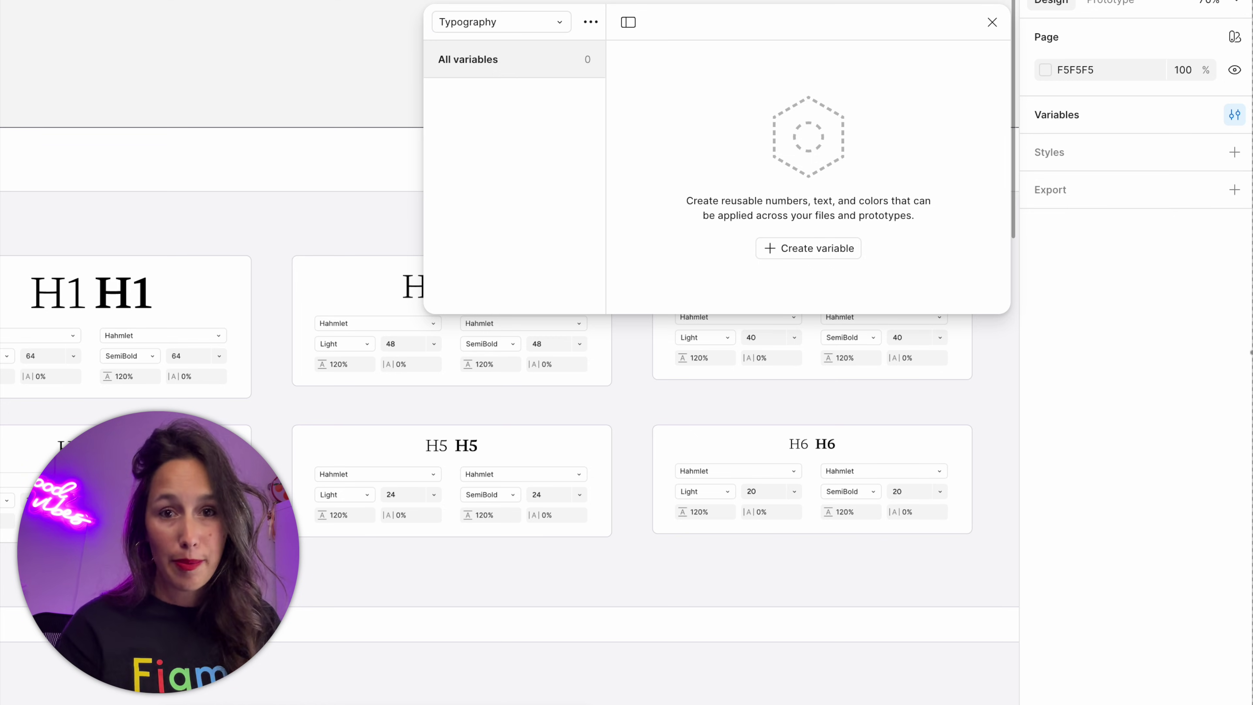
Add a string variable named 'Font Serif' with the value Hahmlet
{"action": "left_click", "coordinate": [810, 250]}
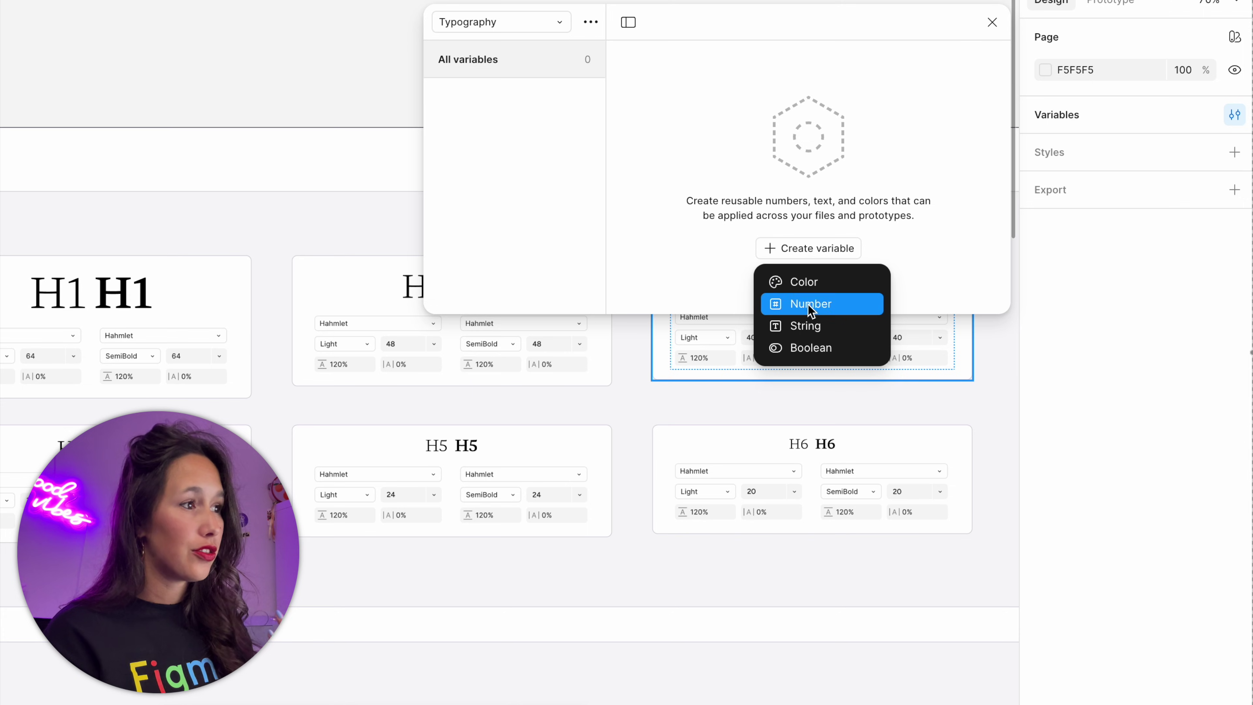
{"action": "left_click", "coordinate": [808, 321]}
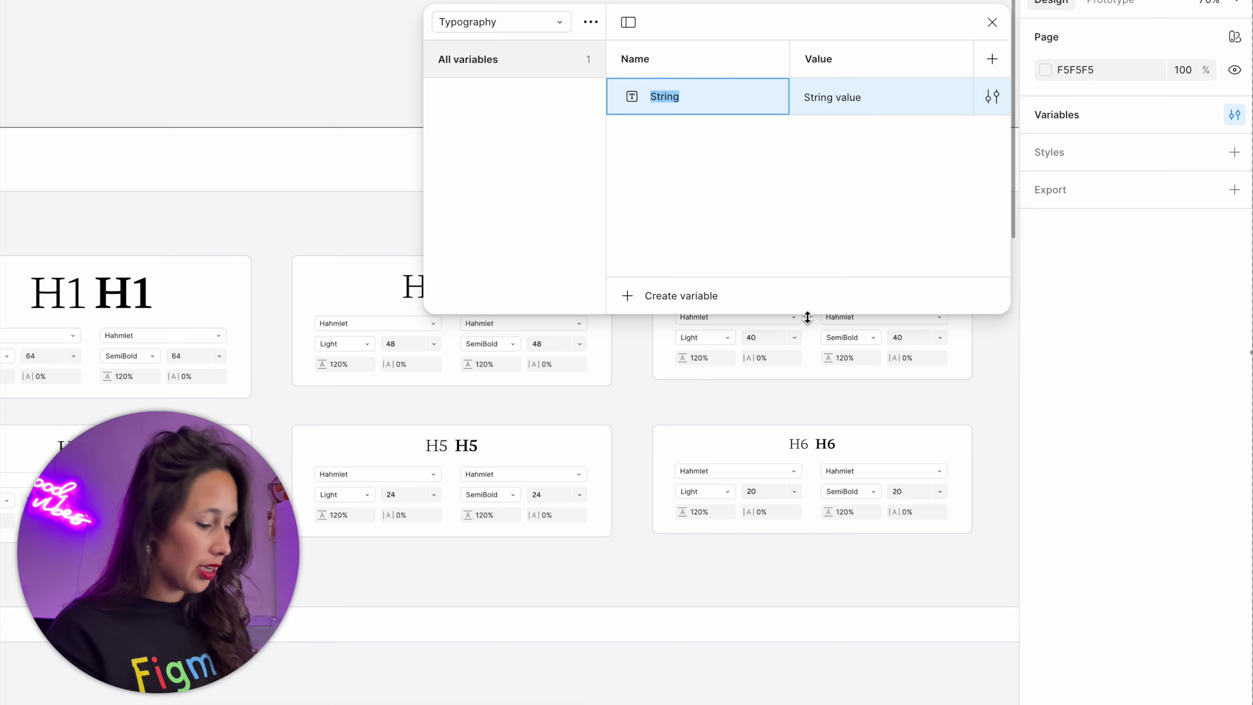
{"action": "type", "text": "Font "}
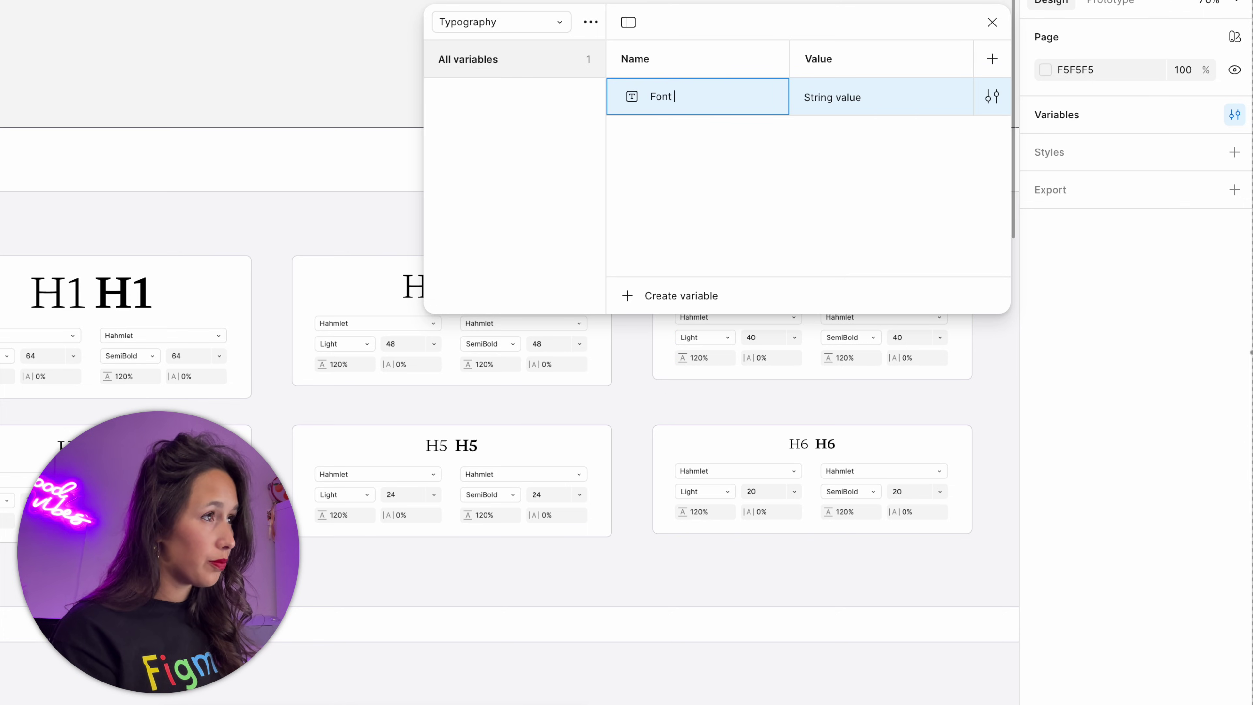
{"action": "type", "text": "Serif"}
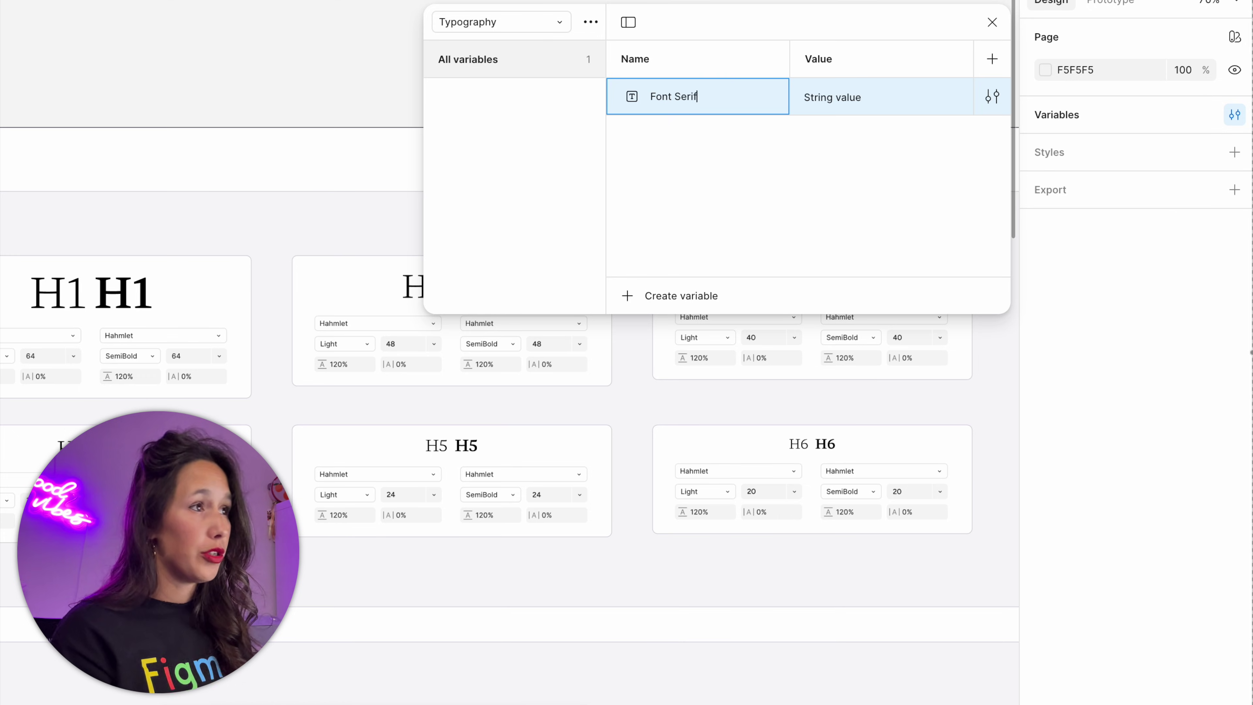
{"action": "left_click", "coordinate": [853, 99]}
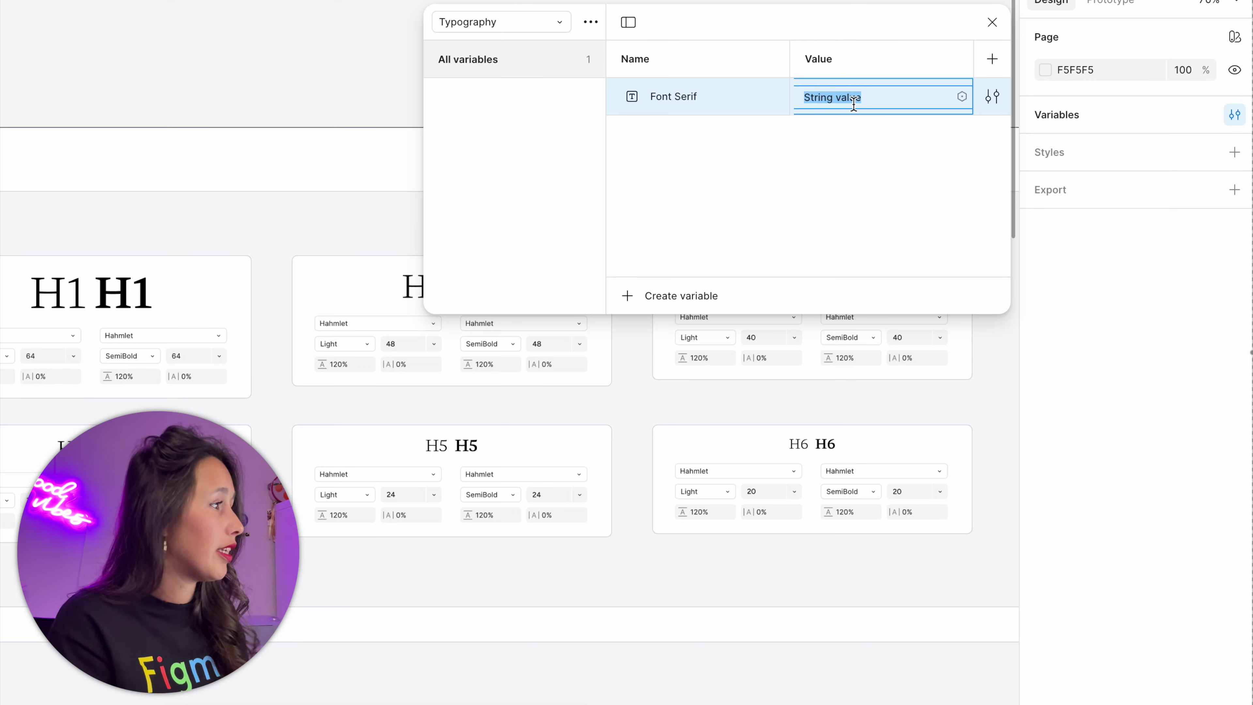
{"action": "type", "text": "Hahmlet"}
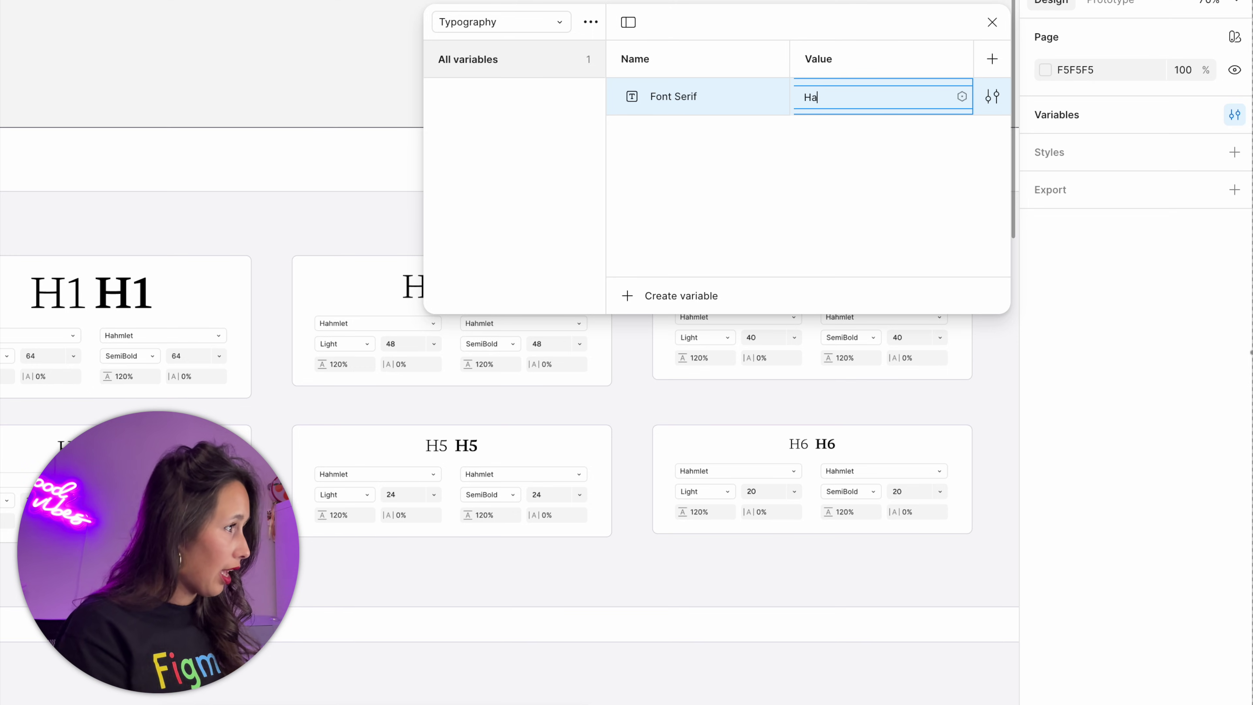
{"action": "left_click", "coordinate": [793, 168]}
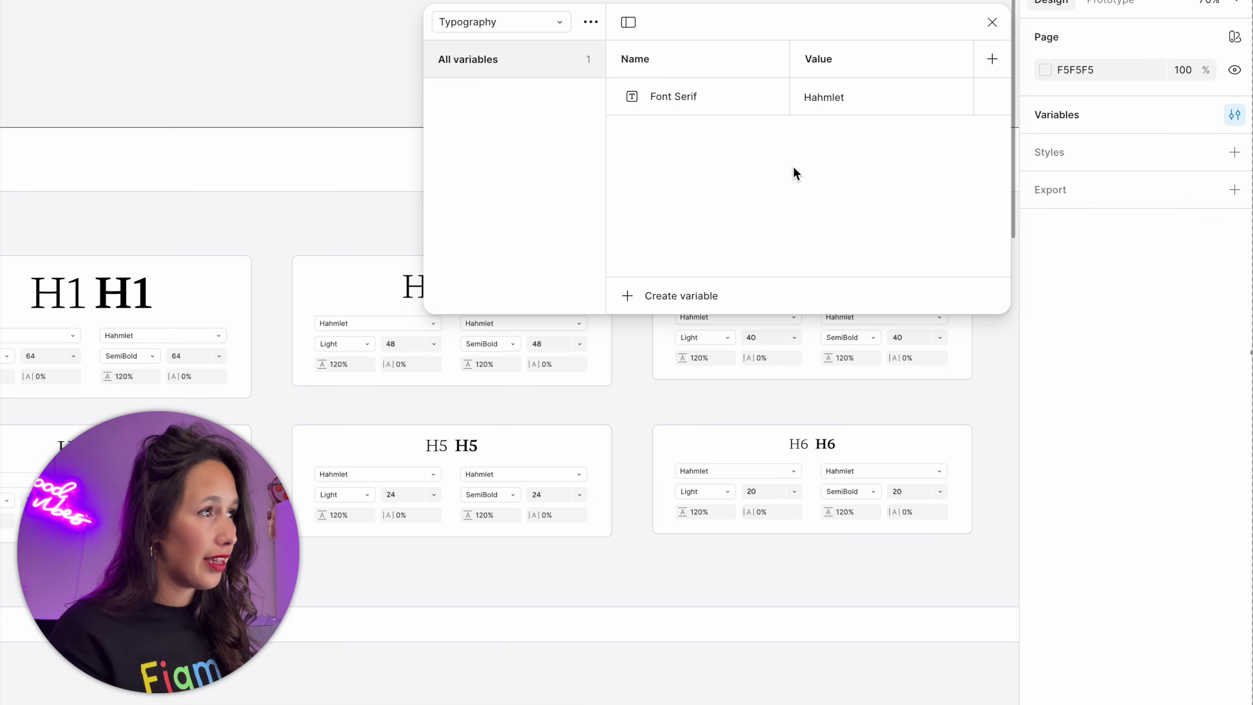
Duplicate the Font Serif variable and start renaming the copy
{"action": "left_click", "coordinate": [722, 107]}
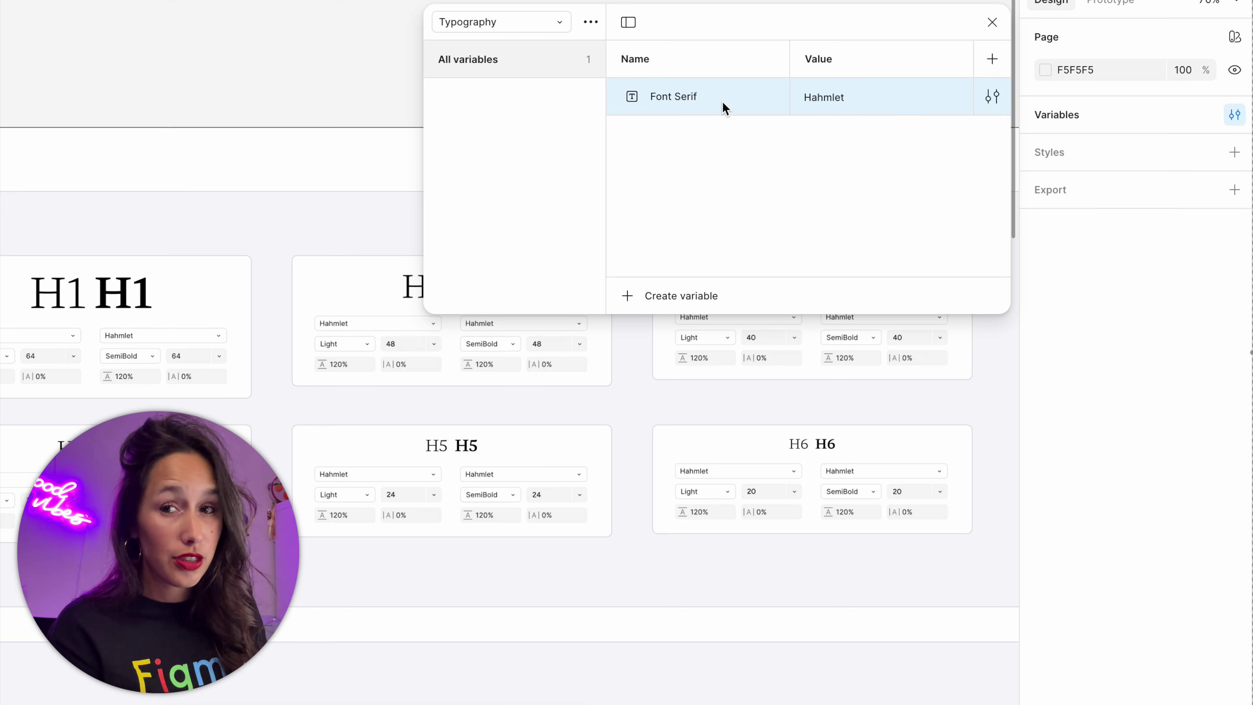
{"action": "key", "text": "shift+Return"}
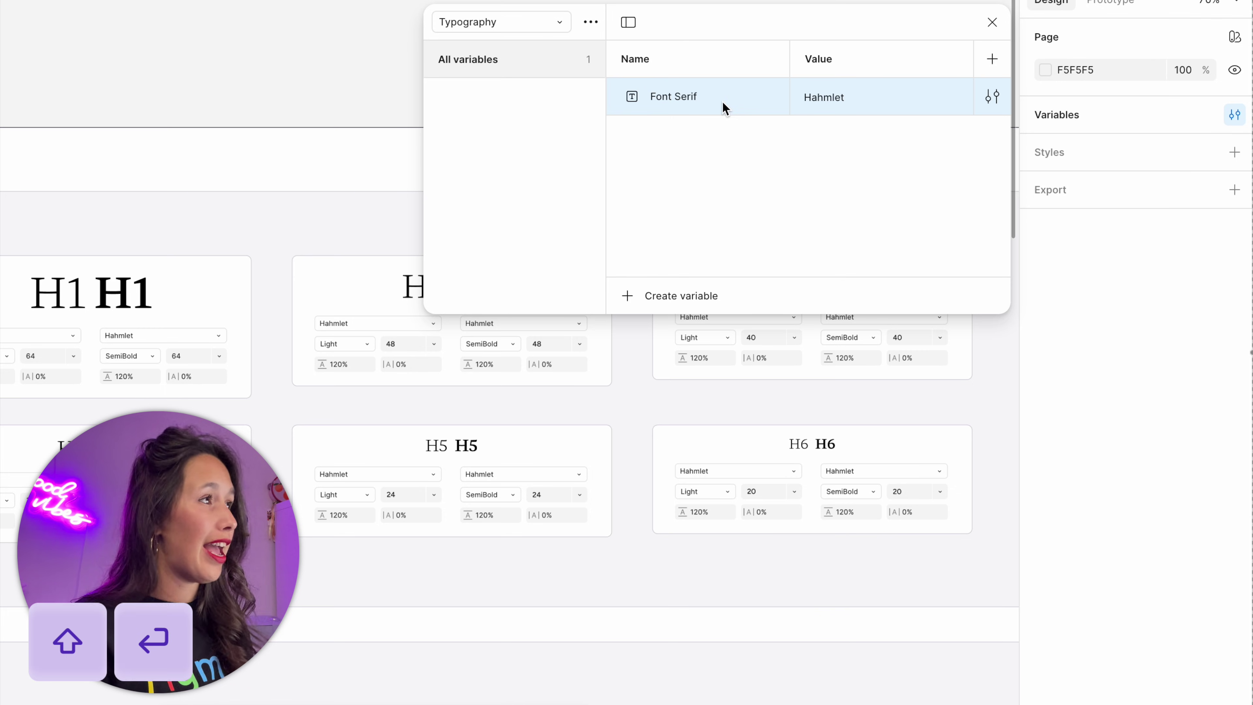
{"action": "left_click", "coordinate": [709, 143]}
{"action": "key", "text": "BackSpace"}
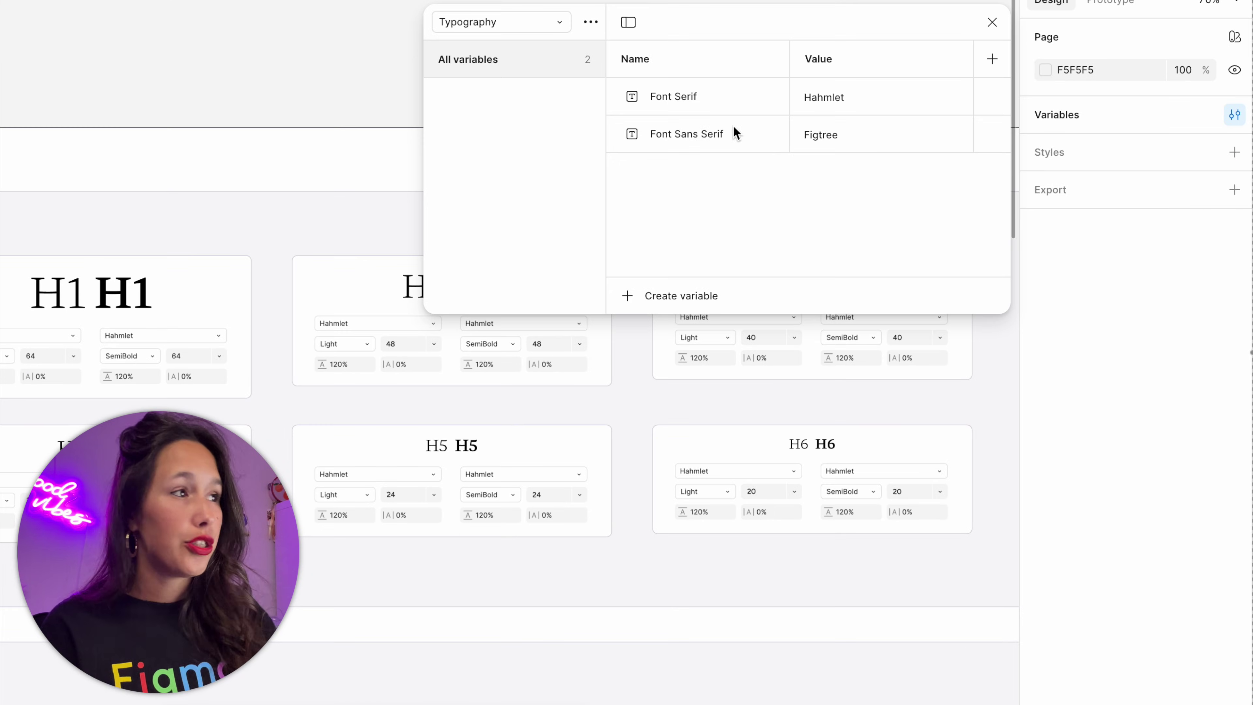
Group the Font Serif and Font Sans Serif variables into a group named 'Font Family'
{"action": "left_click", "coordinate": [696, 102]}
{"action": "left_click", "coordinate": [702, 141], "text": "shift"}
{"action": "right_click", "coordinate": [702, 140]}
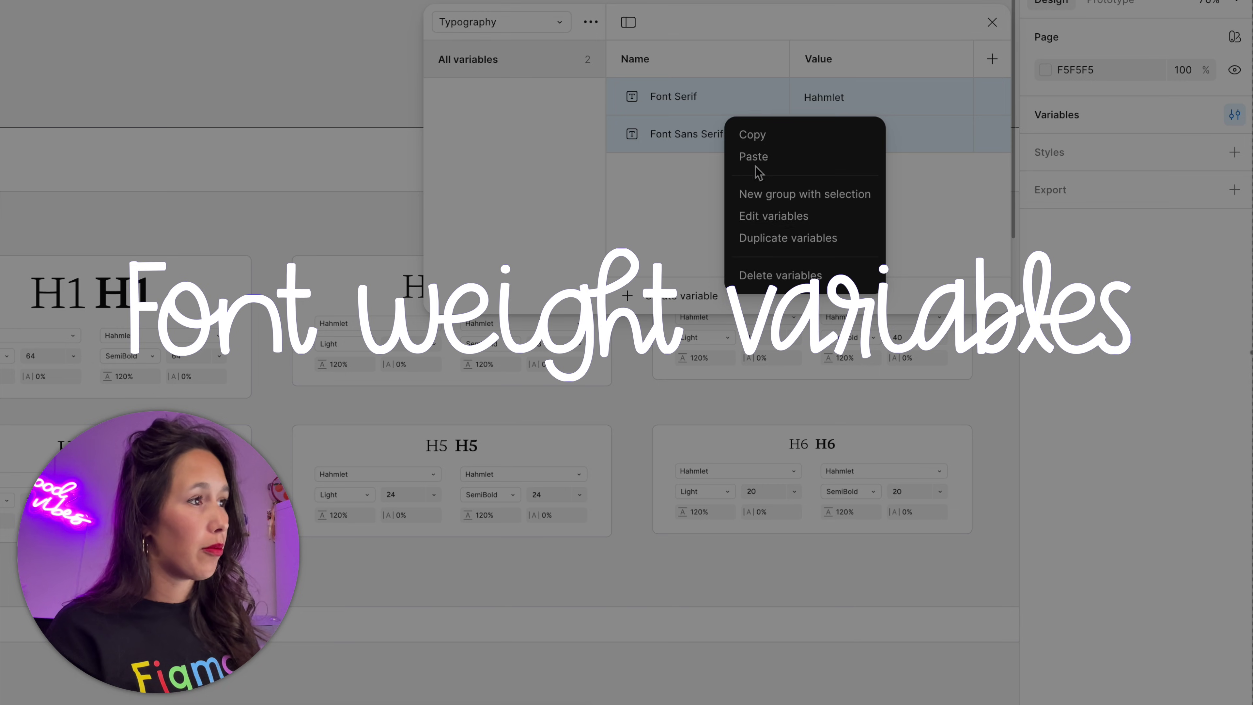
{"action": "left_click", "coordinate": [797, 196]}
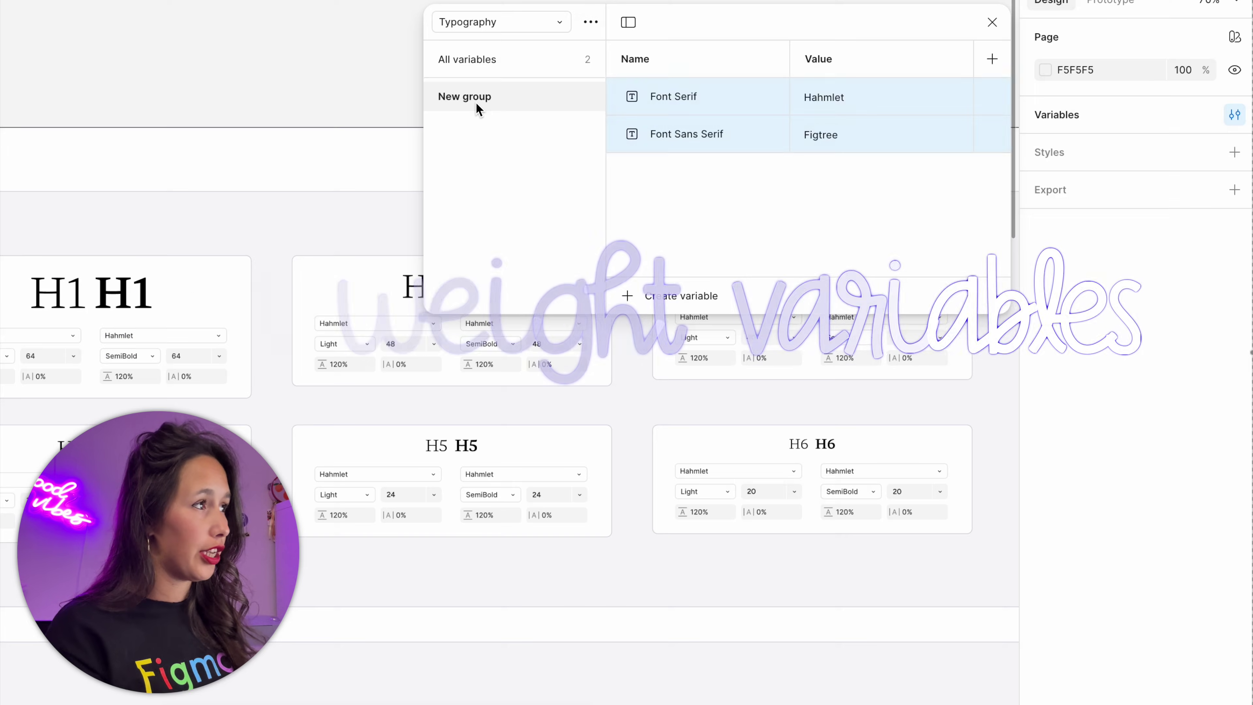
{"action": "double_click", "coordinate": [476, 102]}
{"action": "type", "text": "Font Family"}
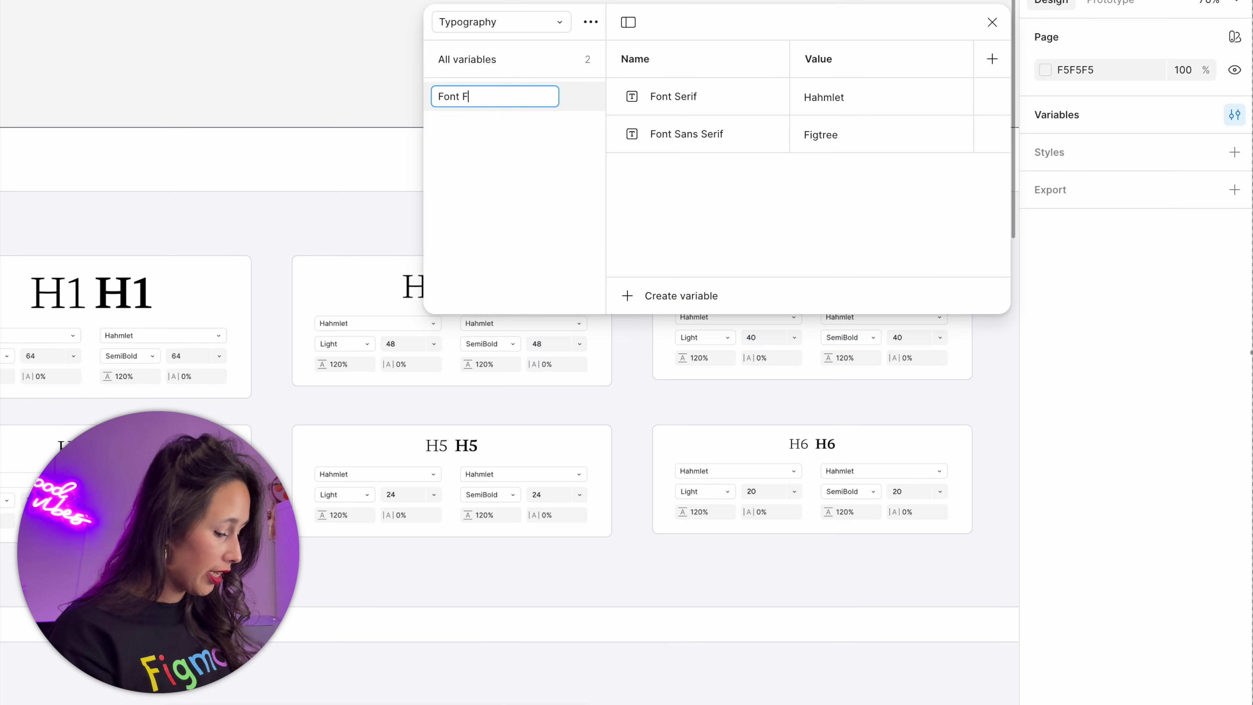
{"action": "left_click", "coordinate": [504, 71]}
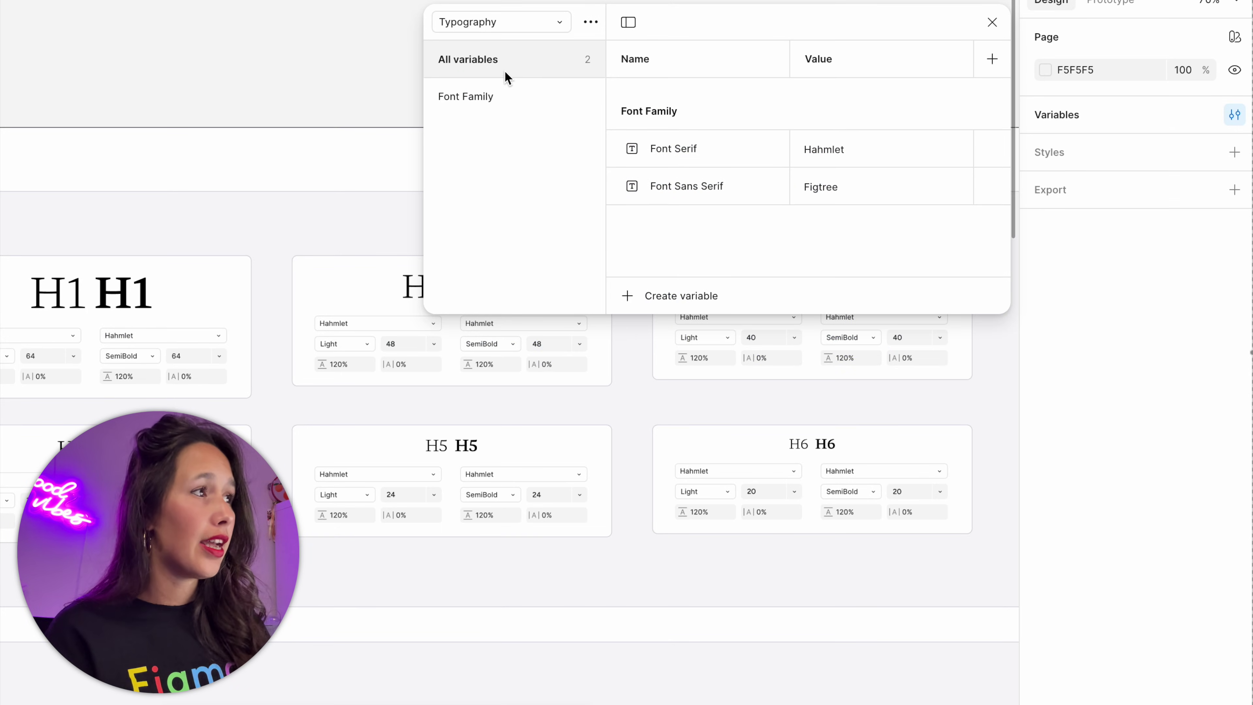
Create a string variable 'Weight/Light' with the value Light
{"action": "left_click", "coordinate": [714, 289]}
{"action": "left_click", "coordinate": [683, 365]}
{"action": "type", "text": "Weight /"}
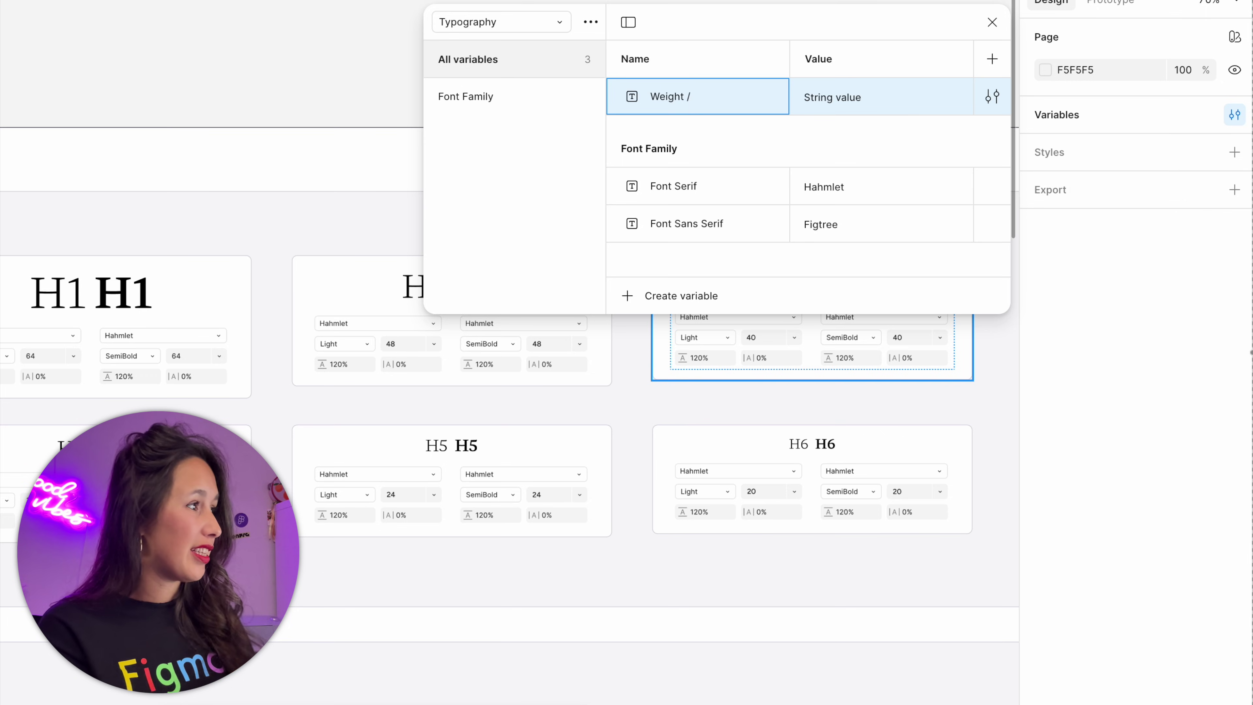
{"action": "type", "text": "Light"}
{"action": "key", "text": "Return"}
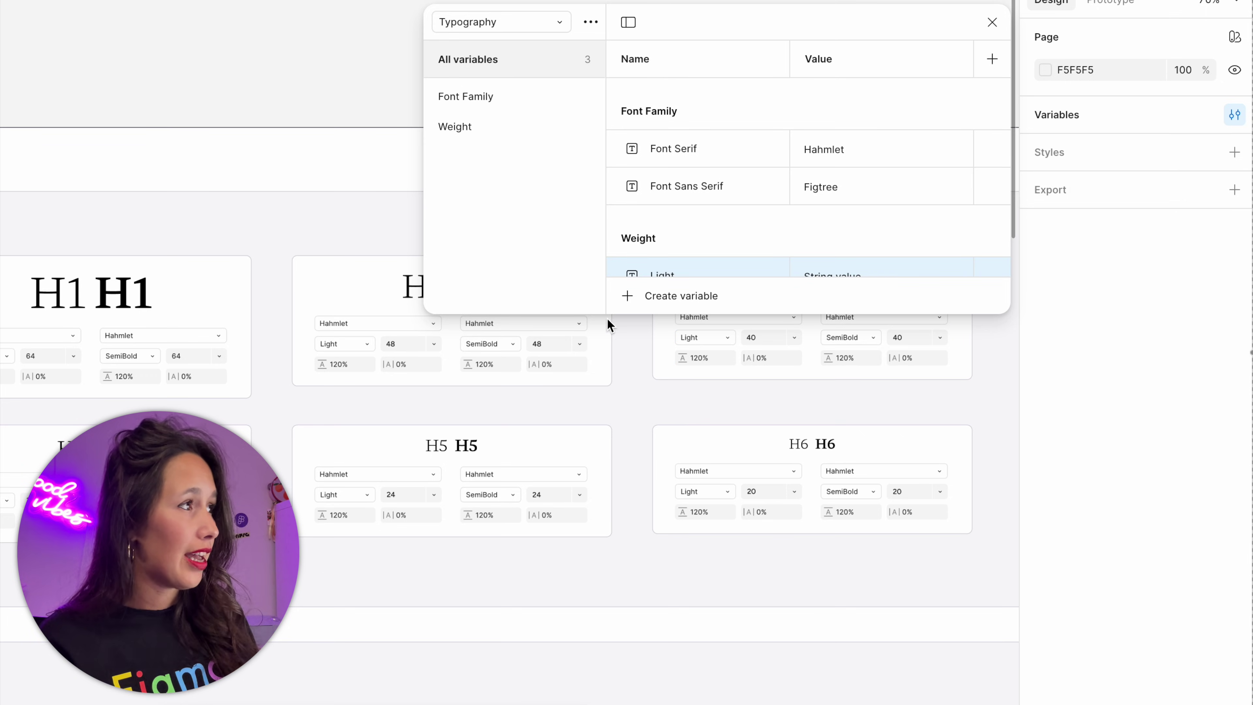
{"action": "scroll", "coordinate": [650, 210], "scroll_direction": "down", "scroll_amount": 1}
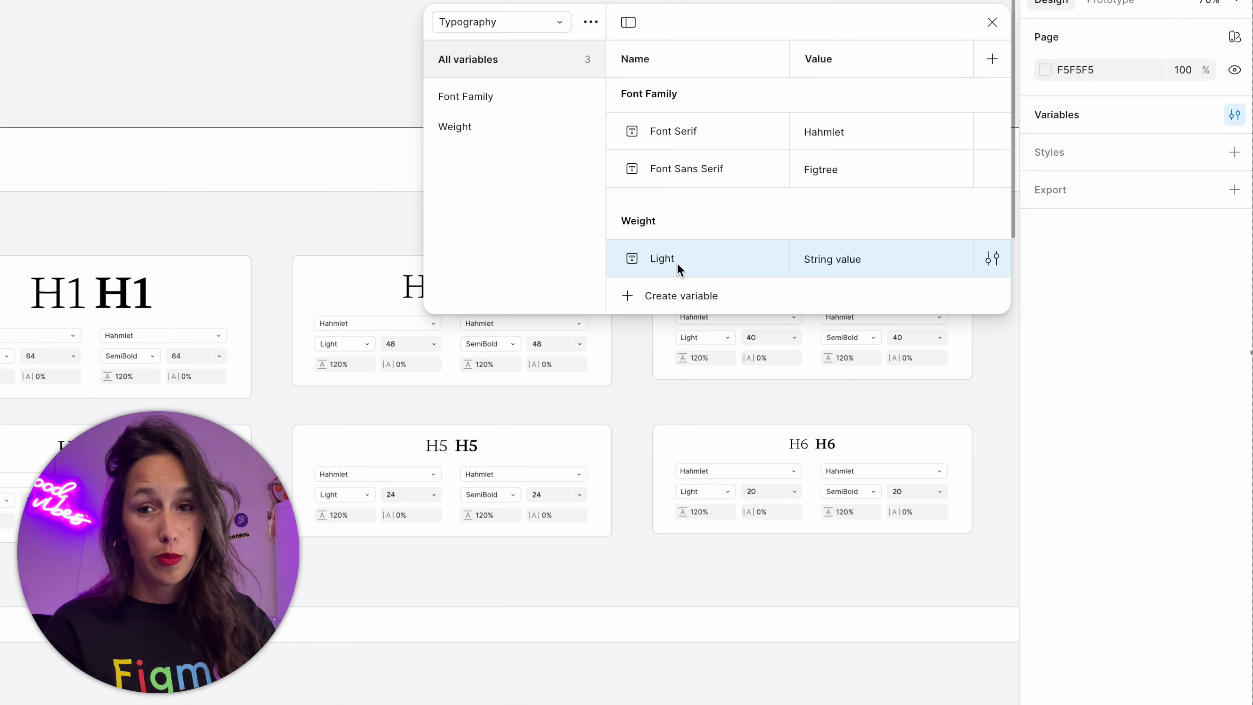
{"action": "left_click", "coordinate": [838, 271]}
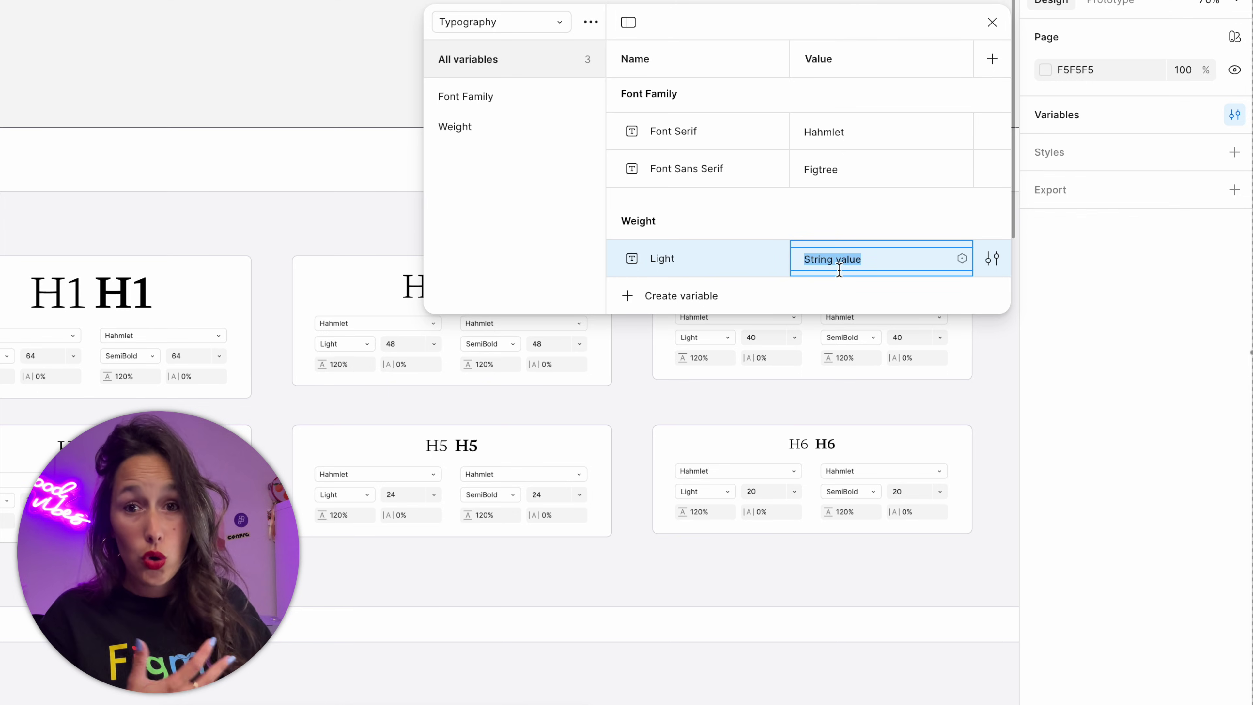
{"action": "type", "text": "Light"}
{"action": "key", "text": "Return"}
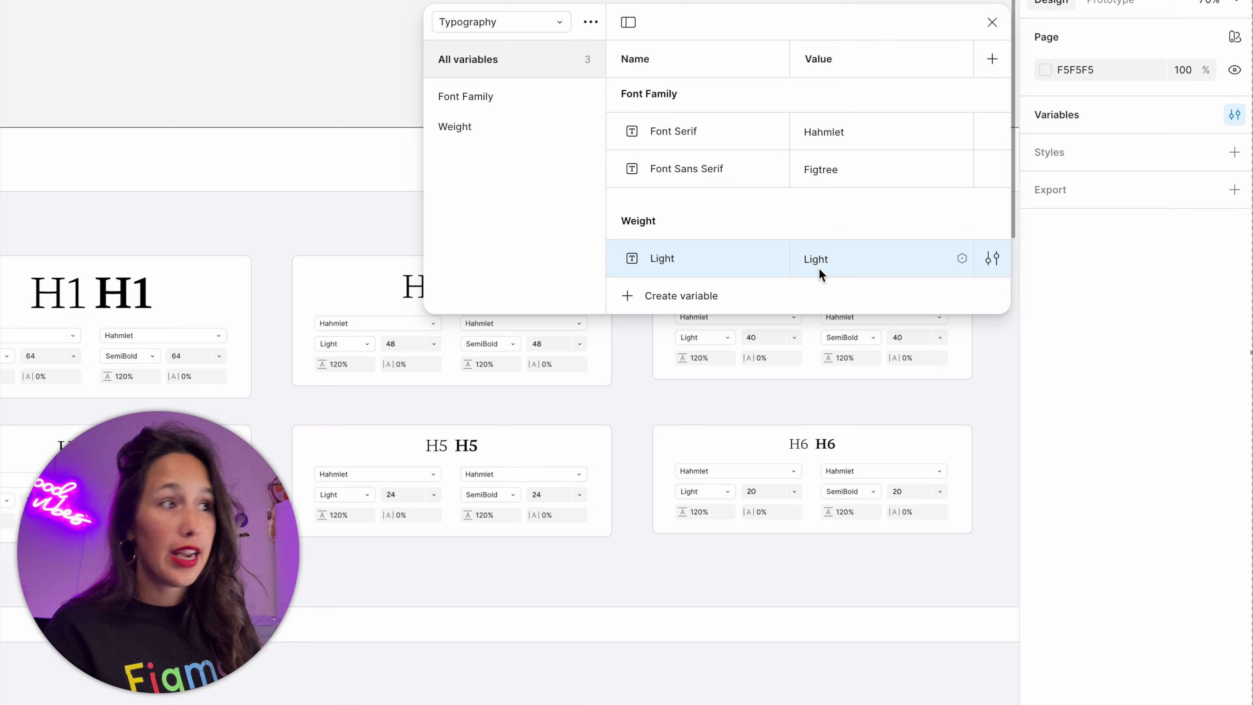
Add a Regular variable valued Regular and a Semi Bold variable to the Weight group
{"action": "key", "text": "shift+Return"}
{"action": "type", "text": "R"}
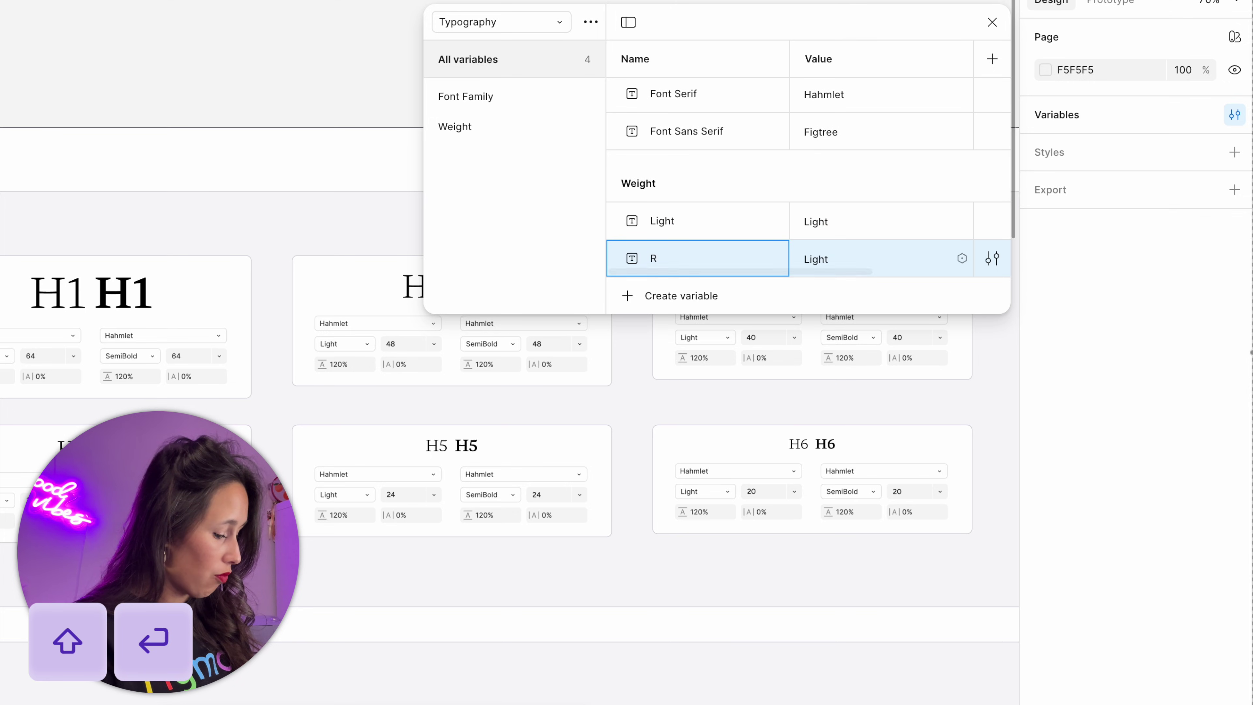
{"action": "type", "text": "egular"}
{"action": "key", "text": "Return"}
{"action": "double_click", "coordinate": [735, 263]}
{"action": "double_click", "coordinate": [842, 261]}
{"action": "type", "text": "Regular"}
{"action": "key", "text": "Return"}
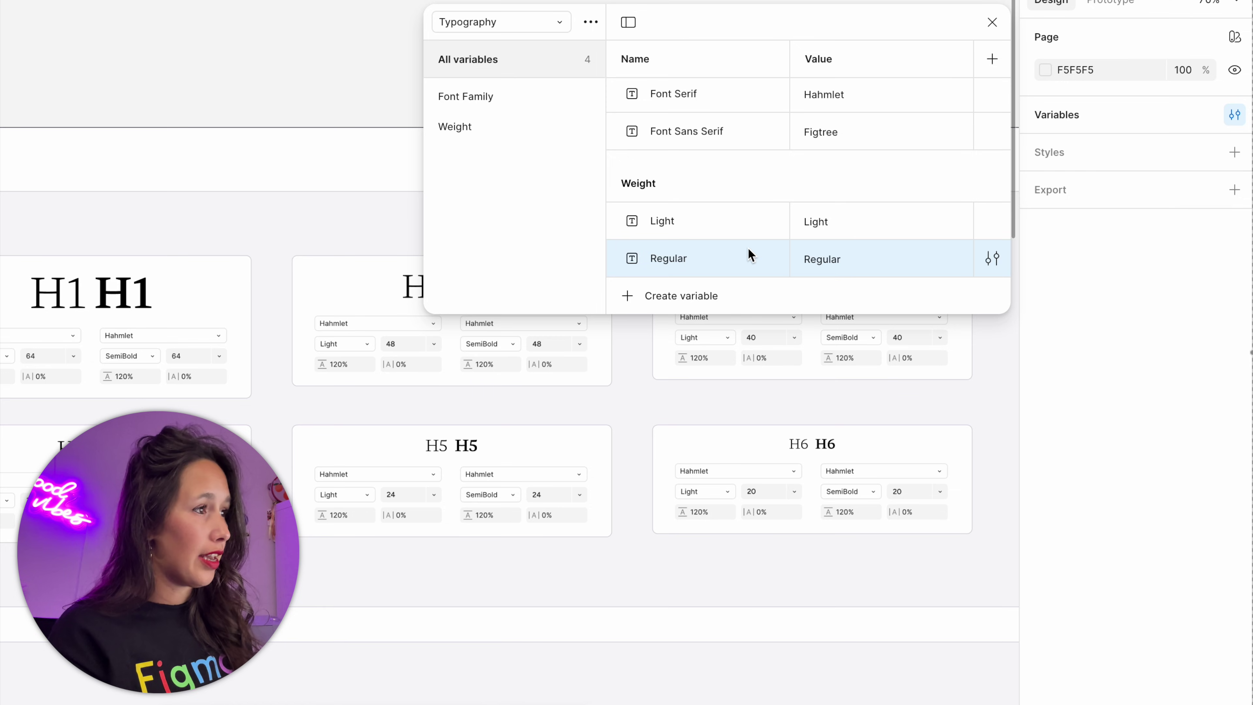
{"action": "key", "text": "shift+Return"}
{"action": "type", "text": "Semi Bold"}
{"action": "key", "text": "Return"}
{"action": "double_click", "coordinate": [888, 267]}
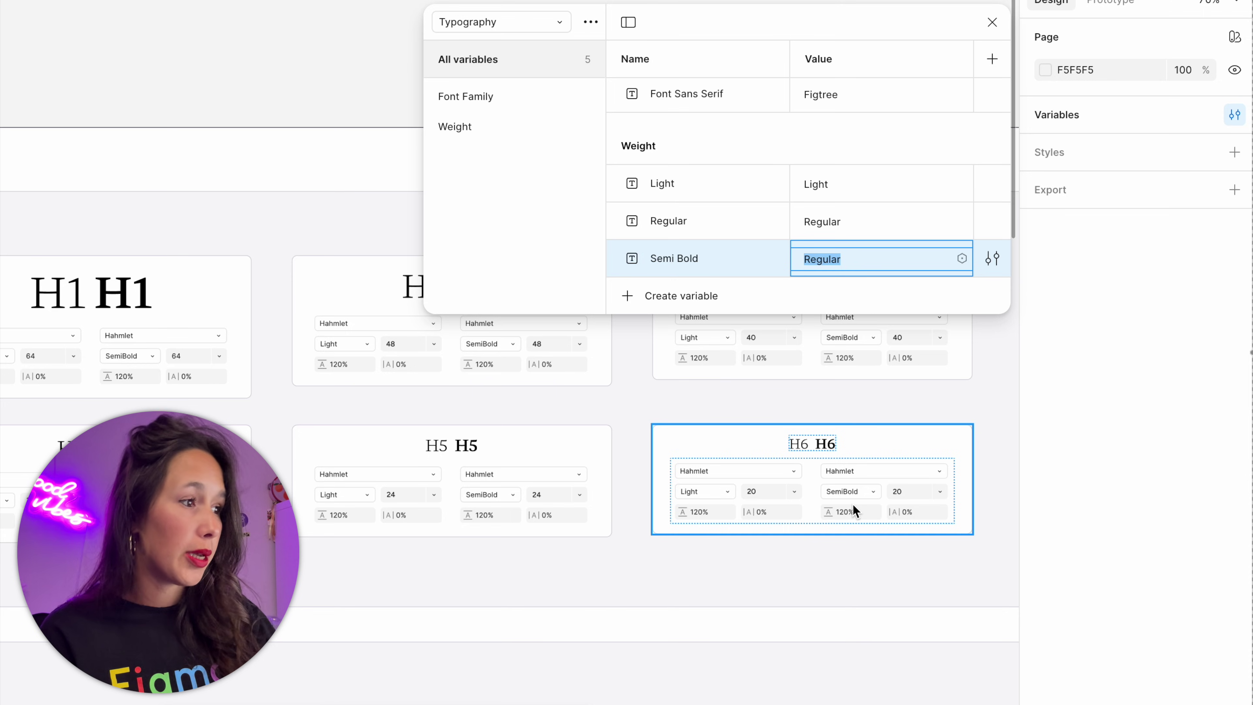
Set Semi Bold's value to SemiBold and duplicate it as a new Italic variable
{"action": "scroll", "coordinate": [853, 504], "scroll_direction": "down", "scroll_amount": 2}
{"action": "scroll", "coordinate": [855, 511], "scroll_direction": "down", "scroll_amount": 6}
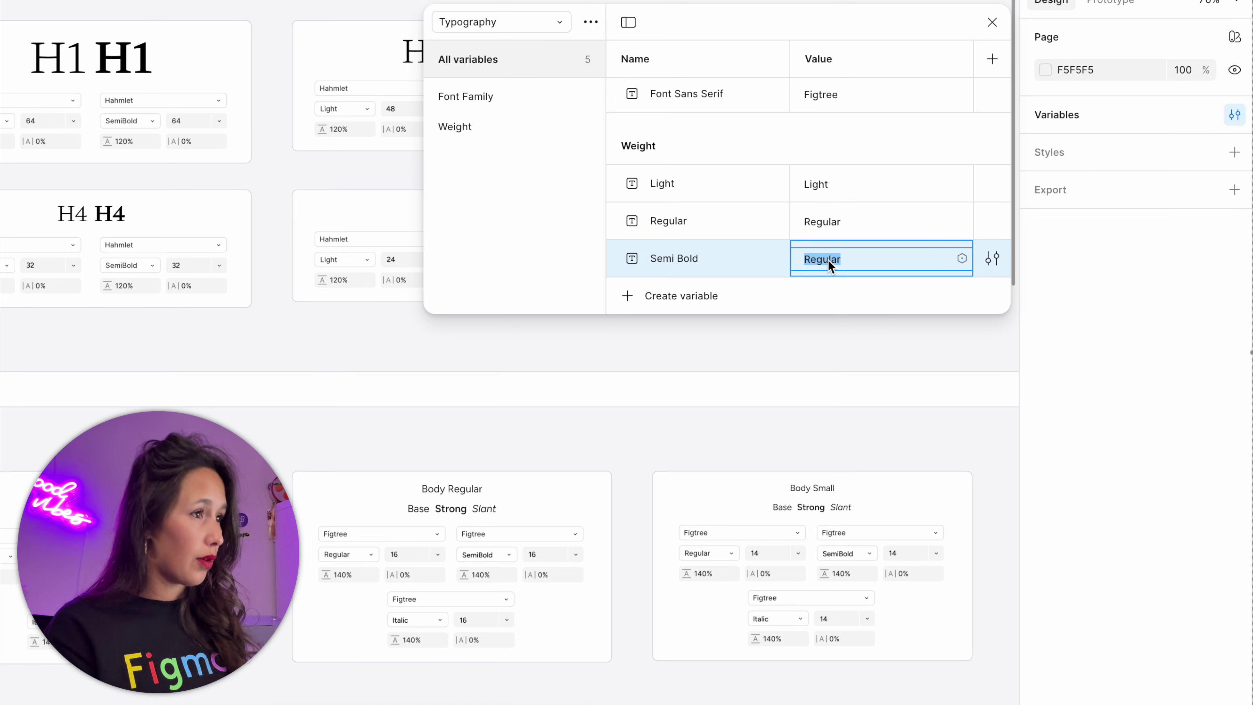
{"action": "type", "text": "SemiBold"}
{"action": "key", "text": "ctrl+d"}
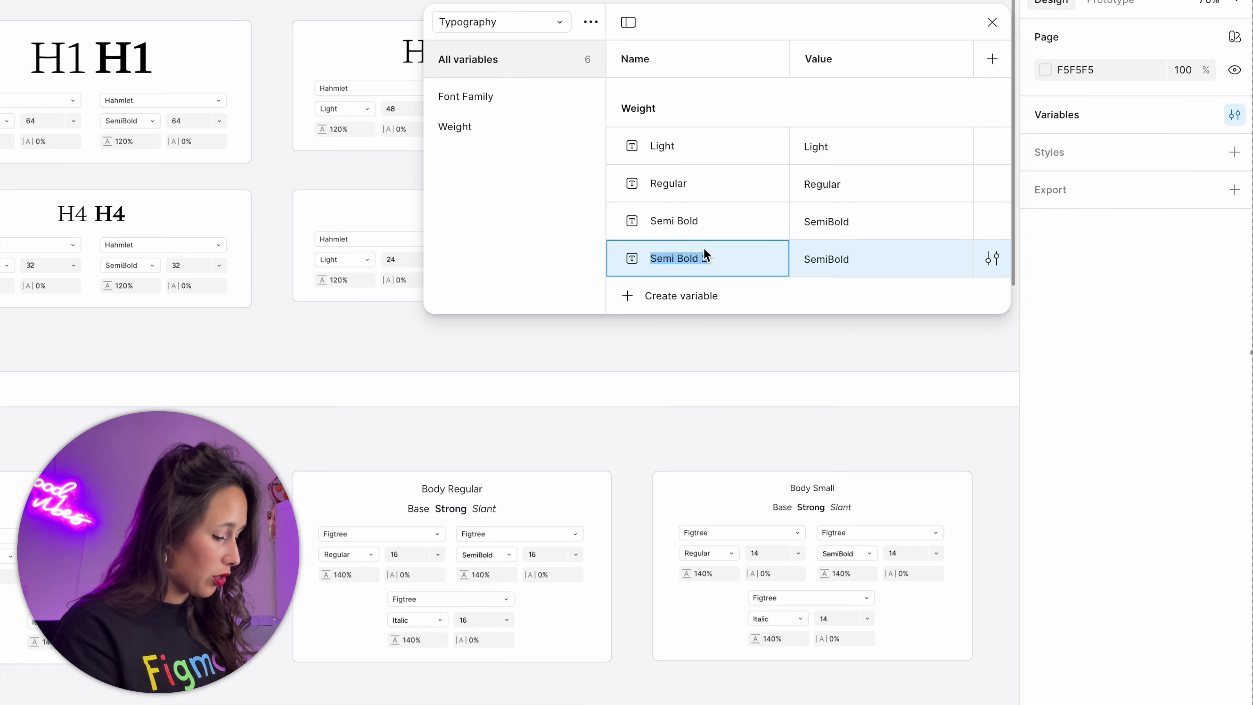
{"action": "type", "text": "Italic"}
{"action": "key", "text": "ctrl+a"}
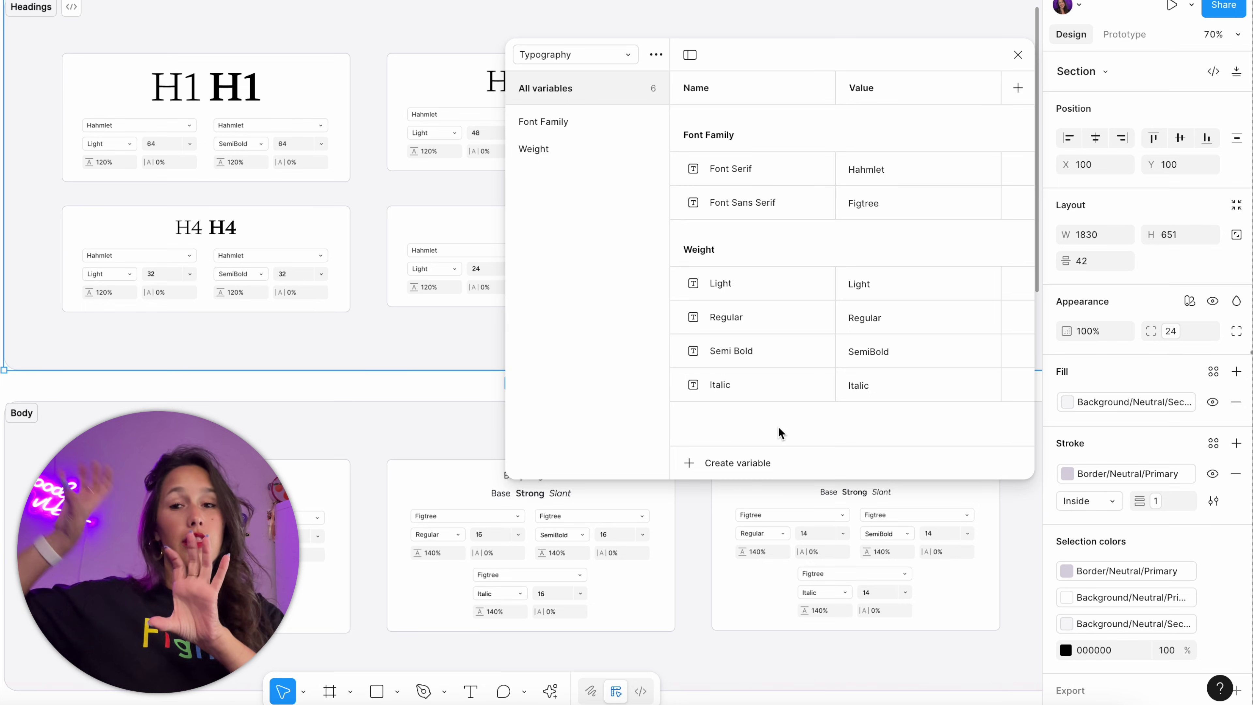
Close the variables editor and select every text sharing the bold H3's SemiBold Hahmlet font
{"action": "left_click", "coordinate": [1017, 54]}
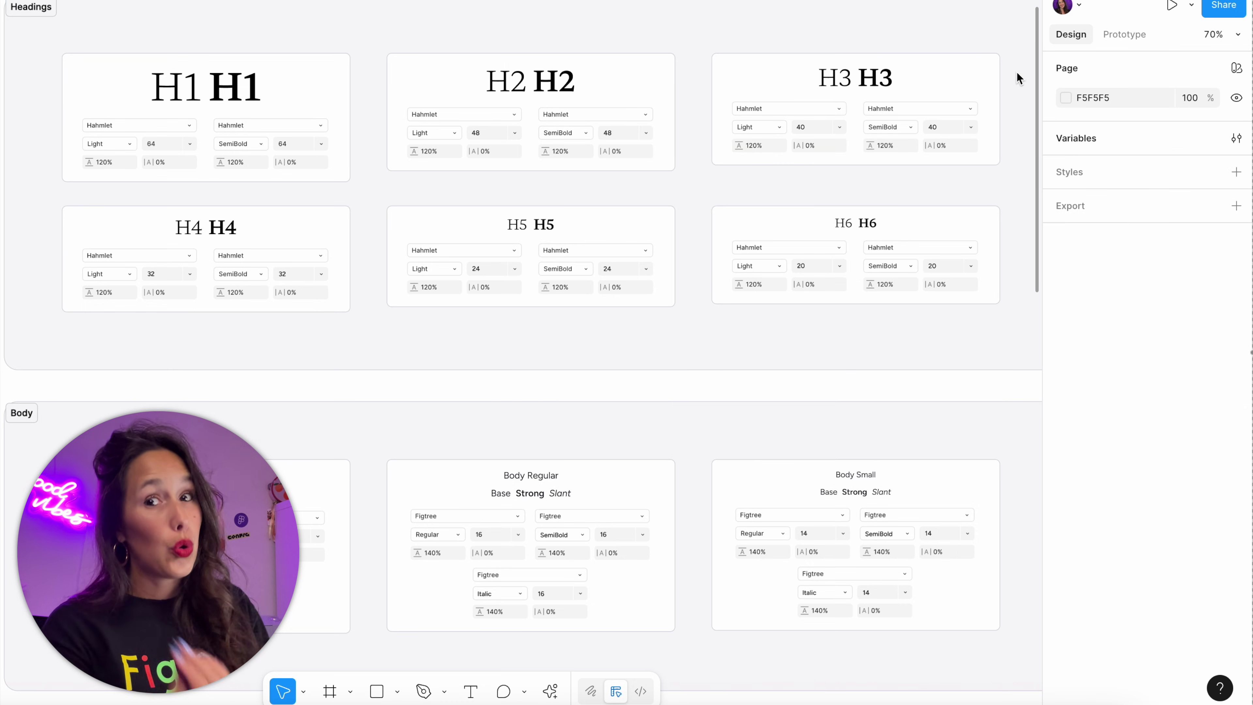
{"action": "double_click", "coordinate": [887, 75]}
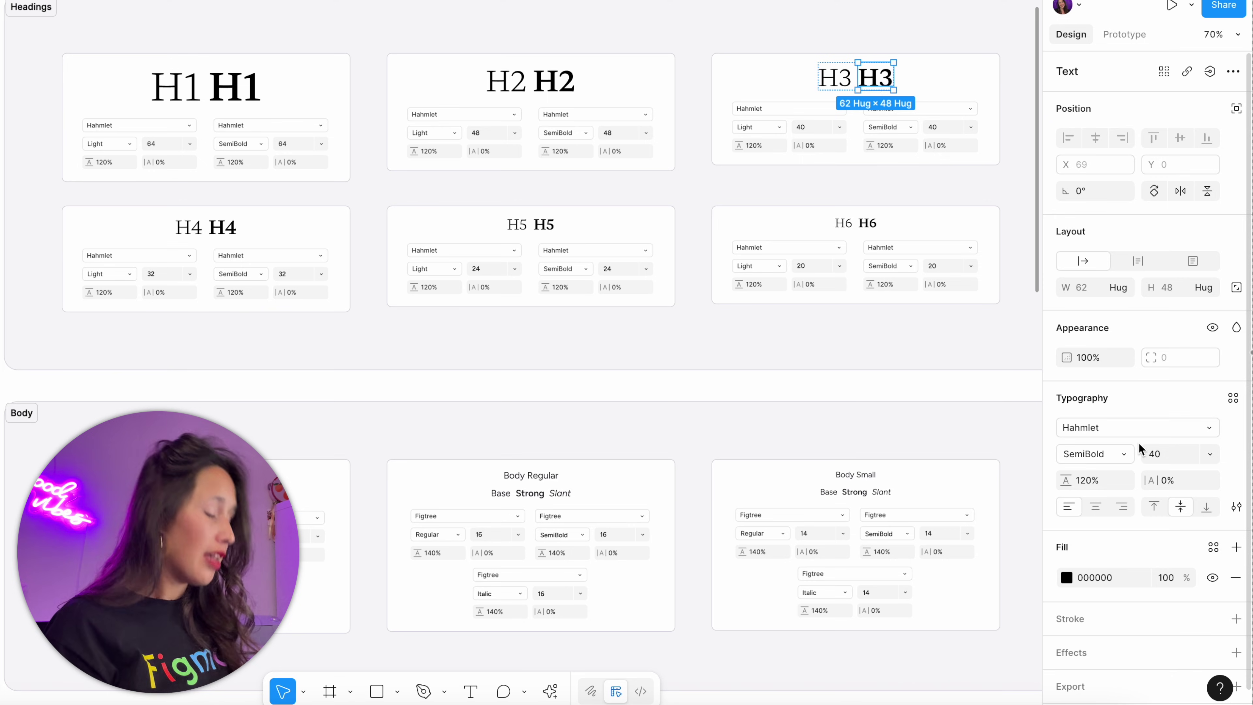
{"action": "key", "text": "super+slash"}
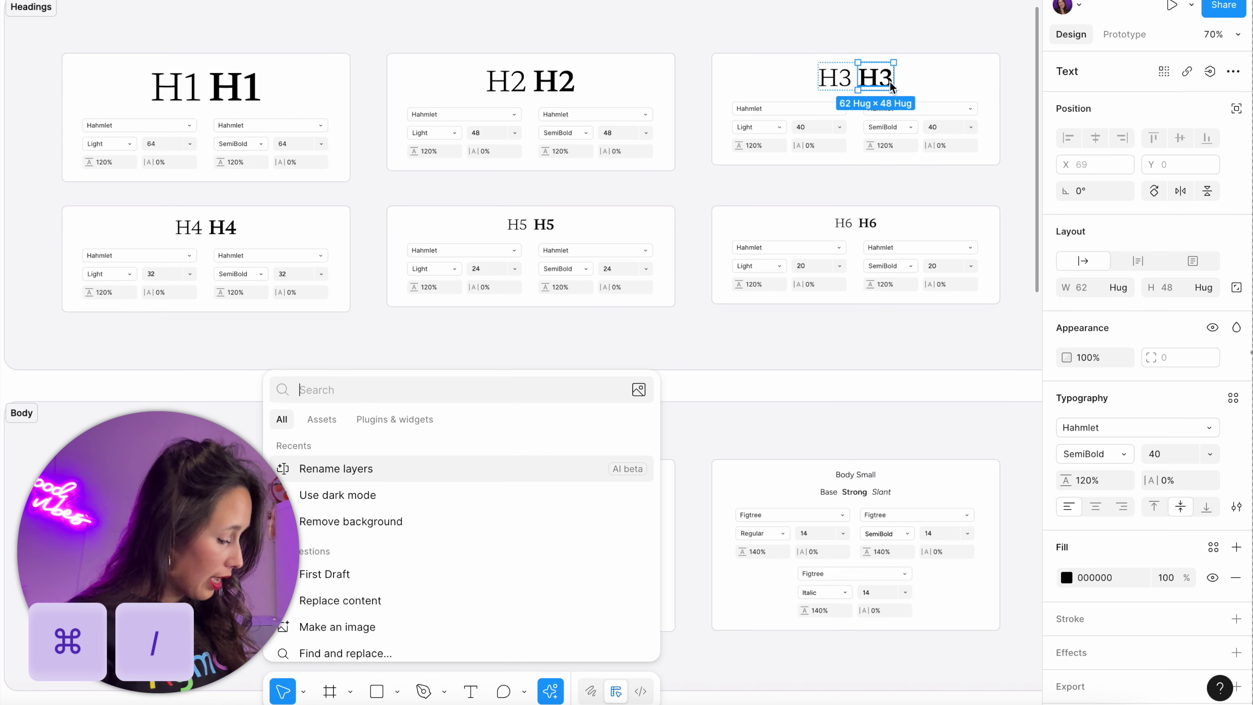
{"action": "type", "text": "select all with "}
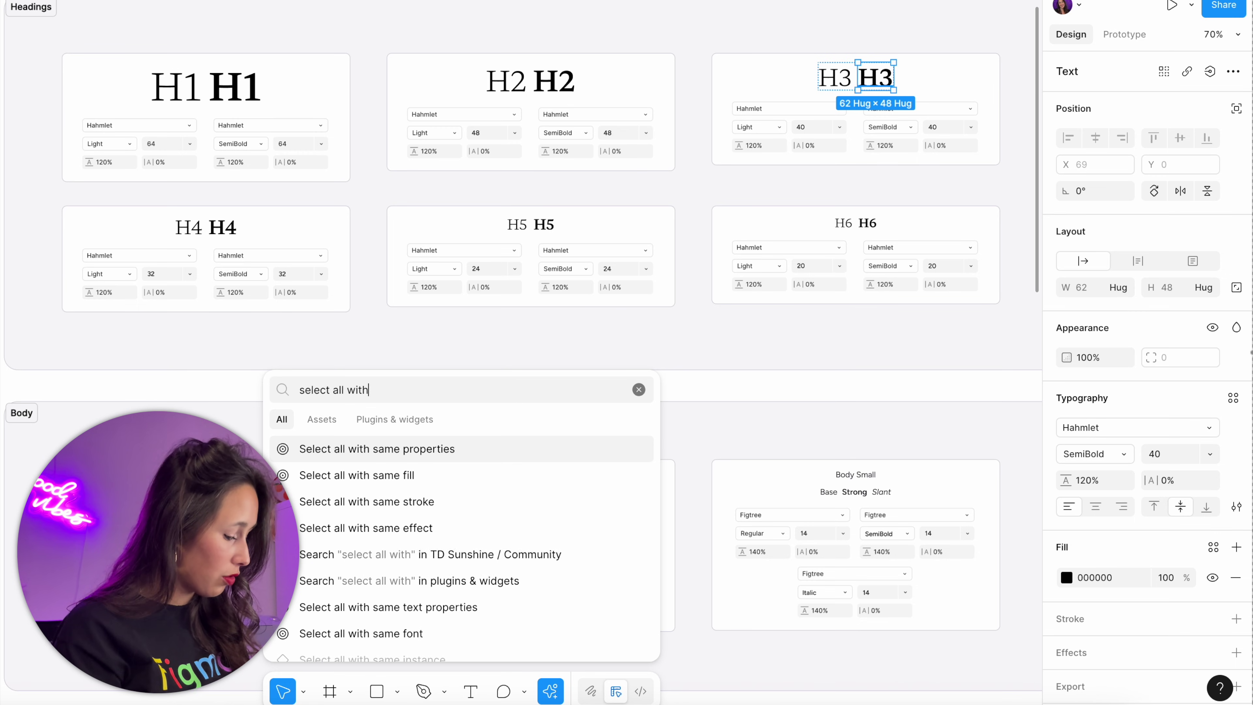
{"action": "type", "text": "same"}
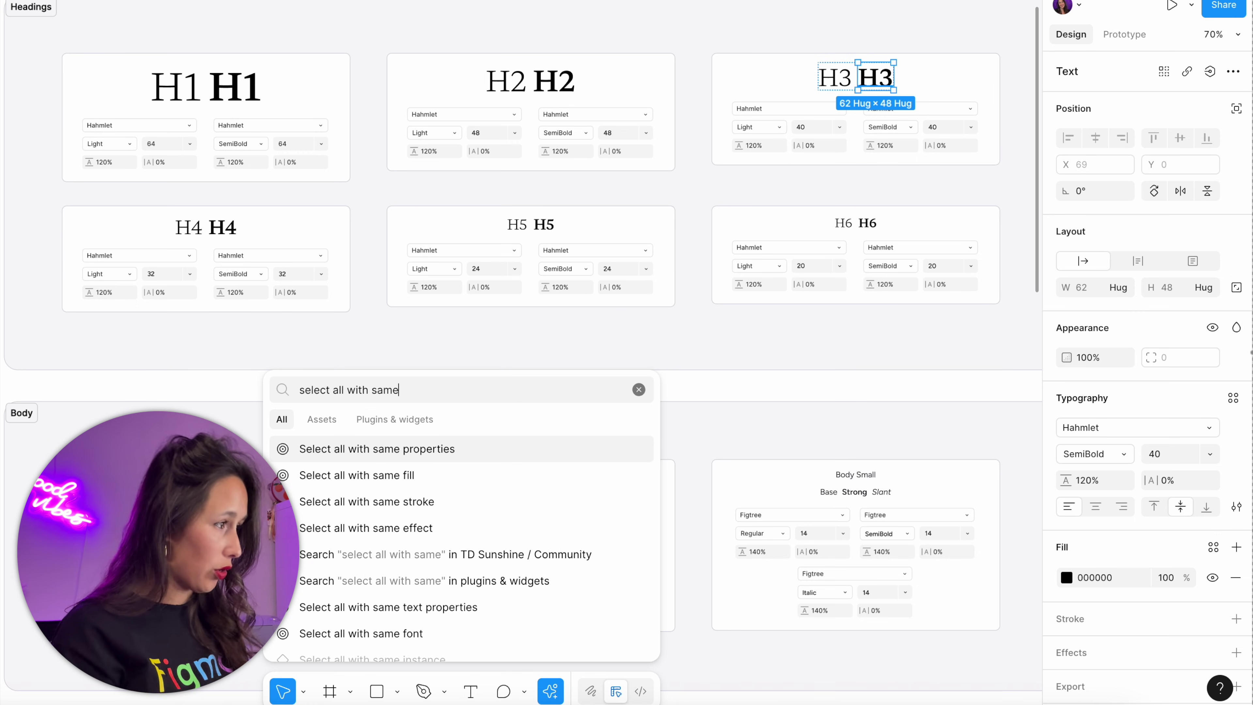
{"action": "type", "text": " font"}
{"action": "key", "text": "Return"}
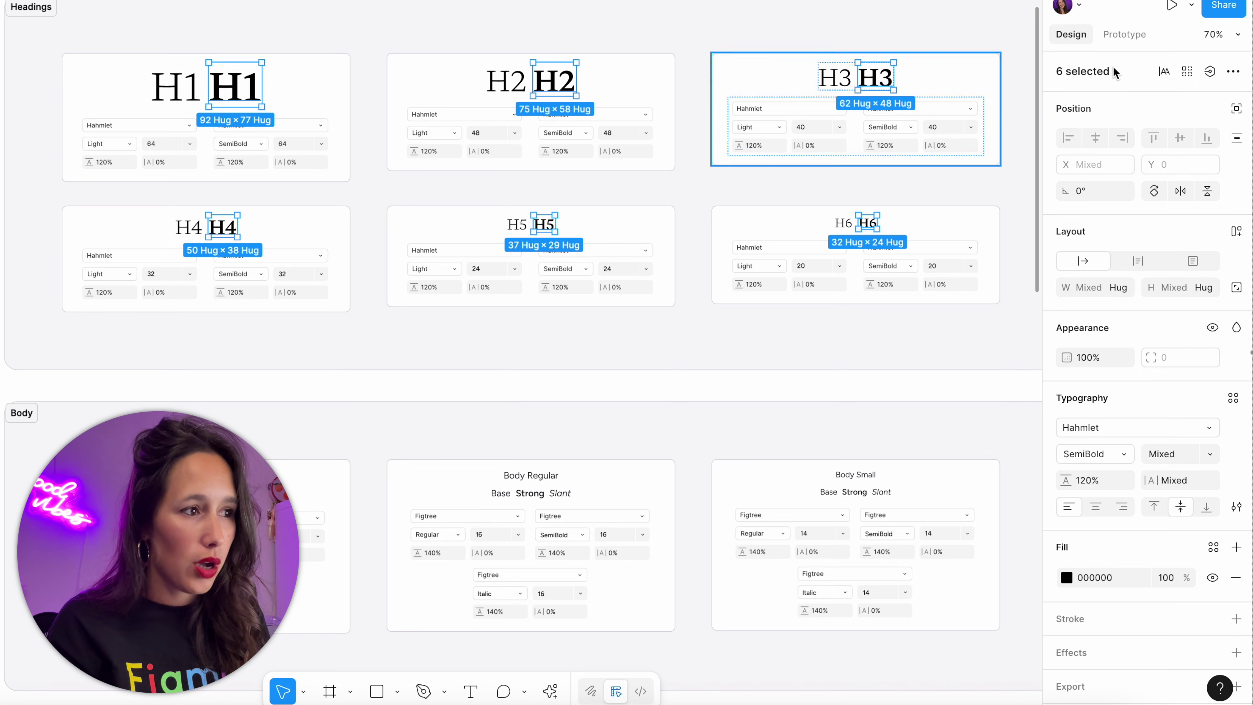
Bind the bold headings' font family to the Font Serif variable
{"action": "left_click", "coordinate": [1209, 428]}
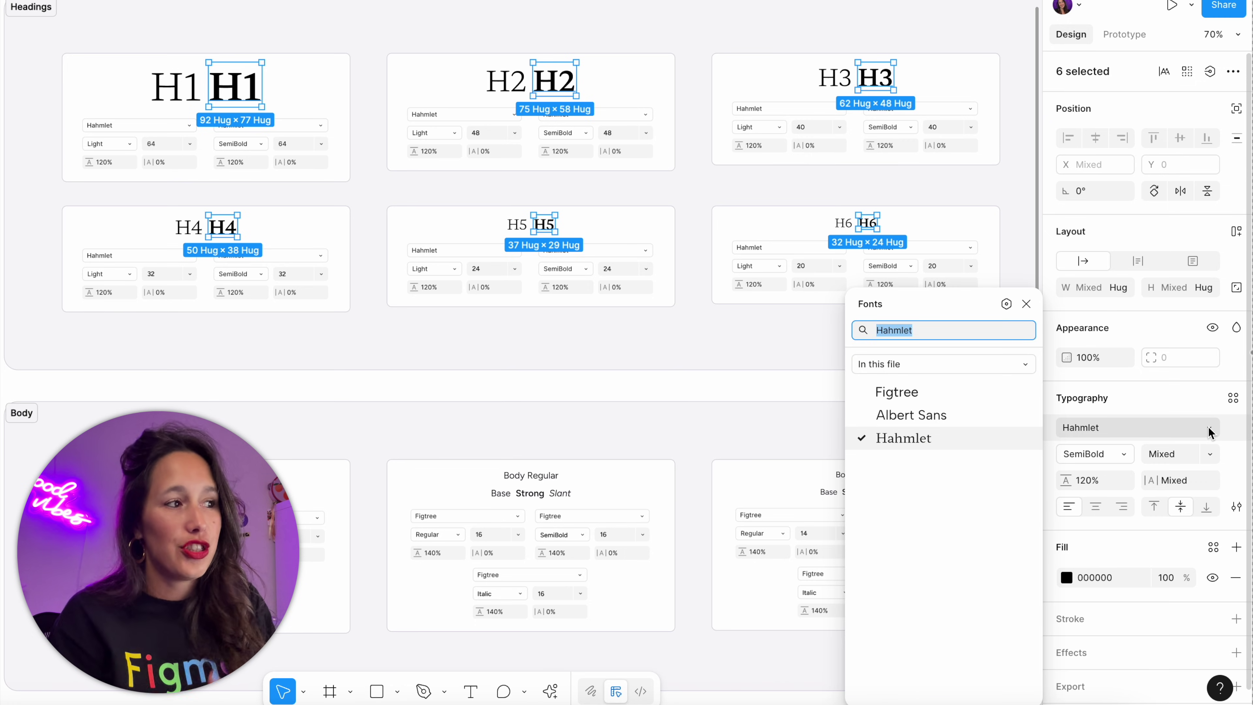
{"action": "left_click", "coordinate": [1009, 305]}
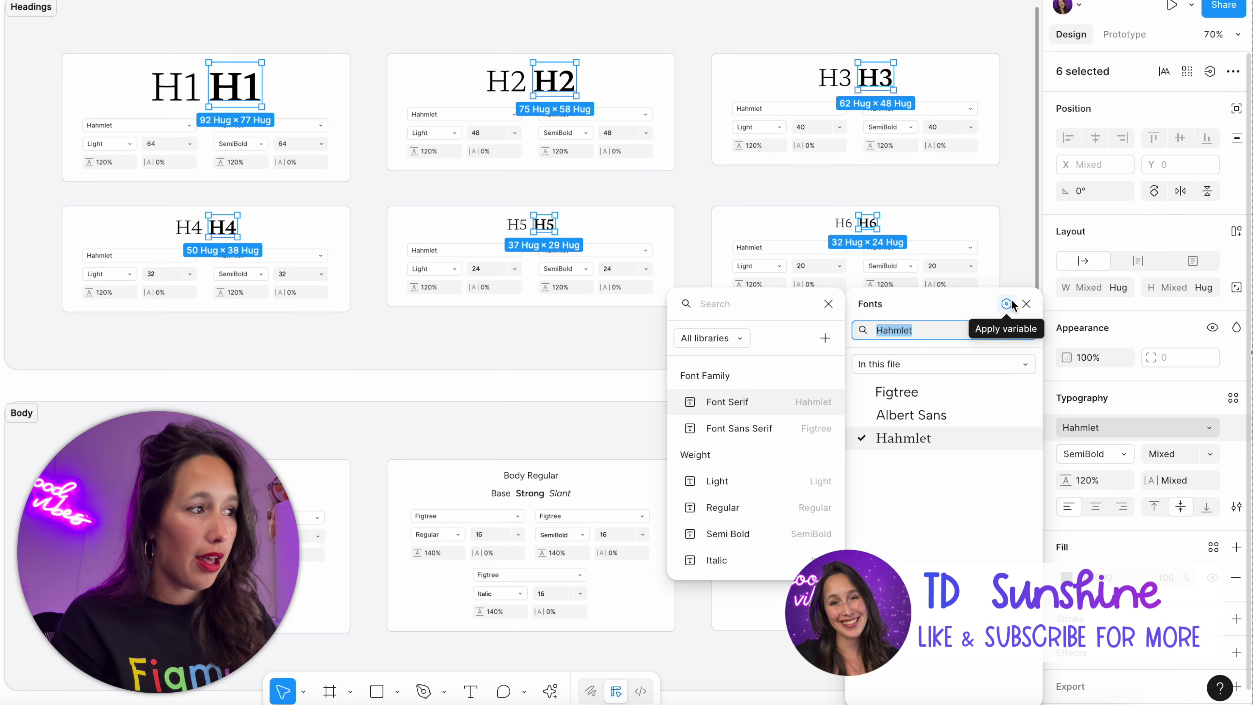
{"action": "left_click", "coordinate": [805, 402]}
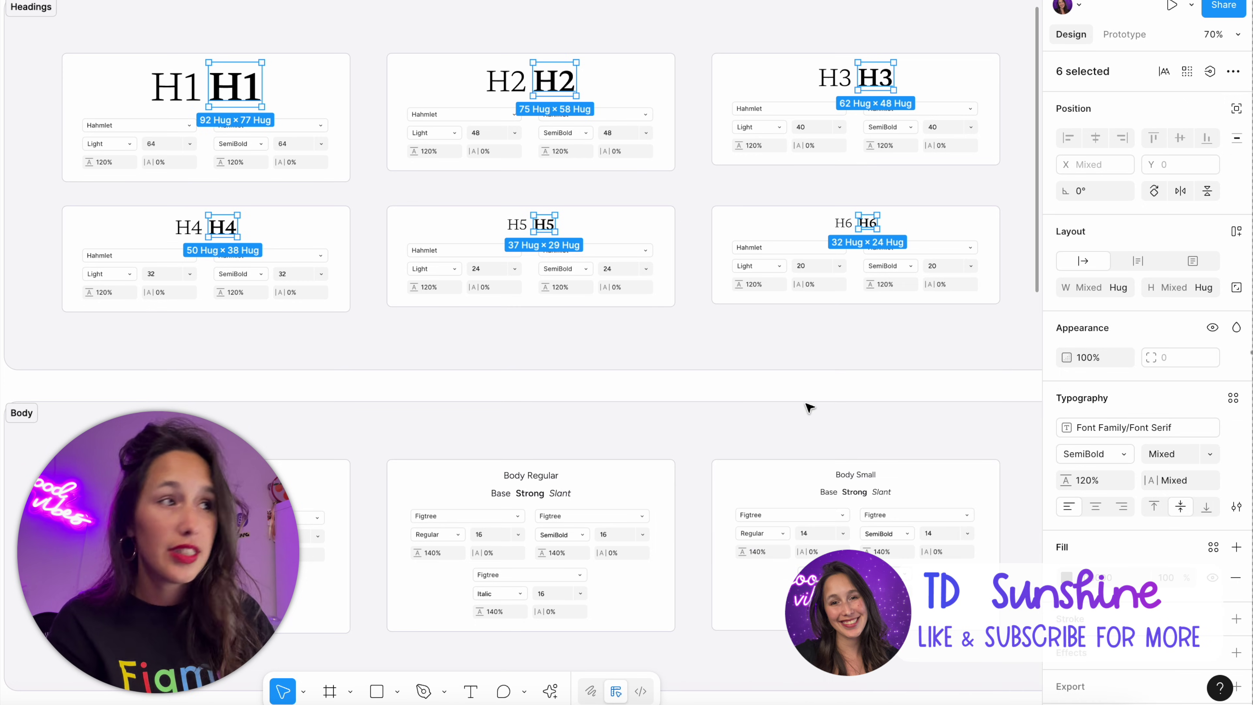
Select all light headings sharing the light H3's font and bind them to Font Serif
{"action": "left_click", "coordinate": [838, 63]}
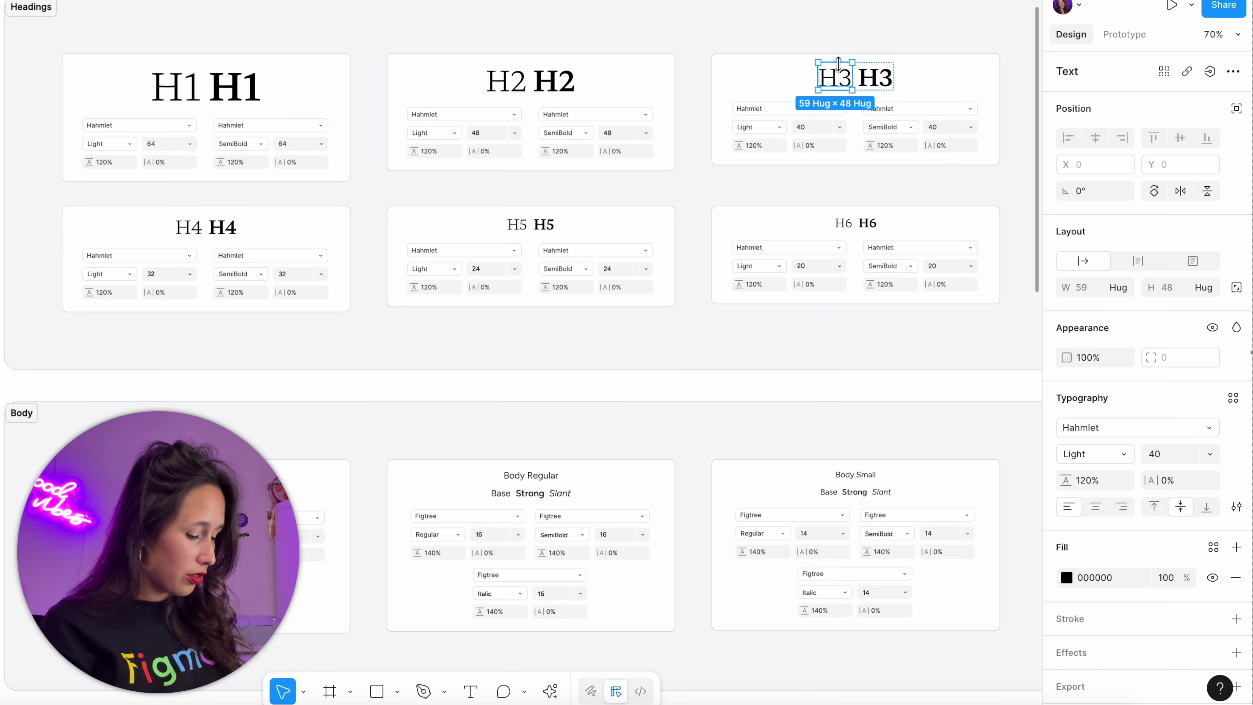
{"action": "key", "text": "super+slash"}
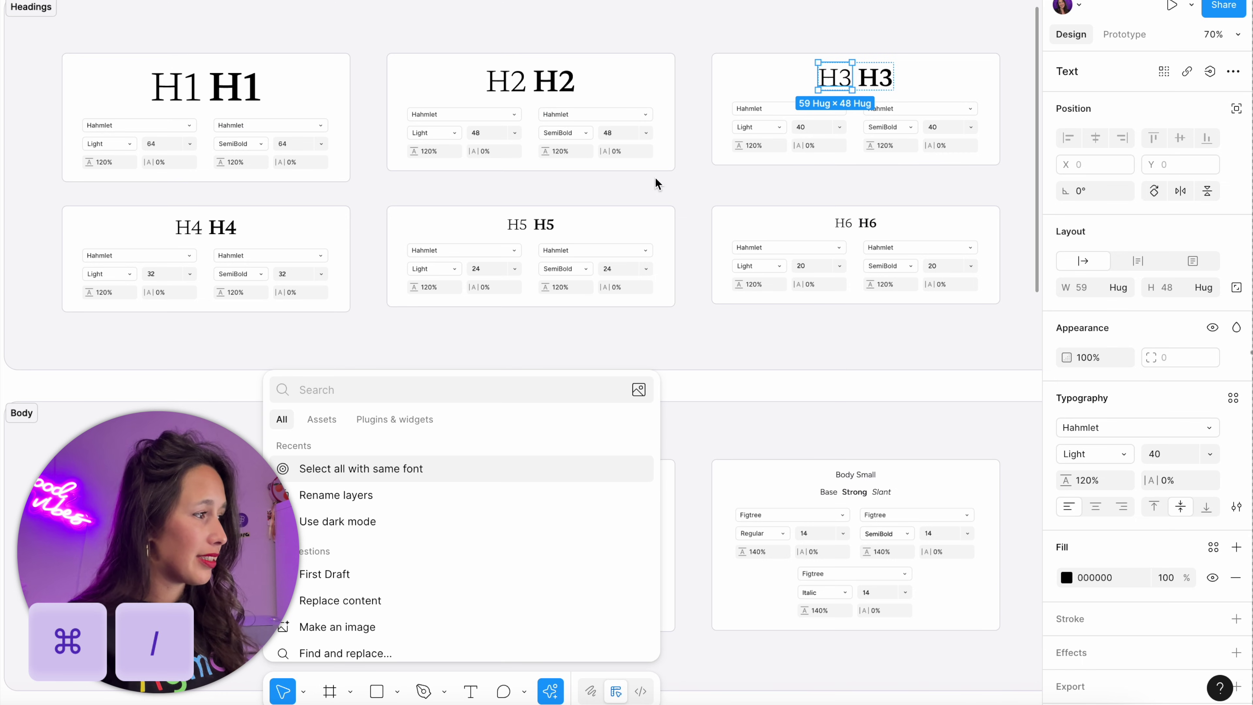
{"action": "left_click", "coordinate": [422, 469]}
{"action": "left_click", "coordinate": [1204, 428]}
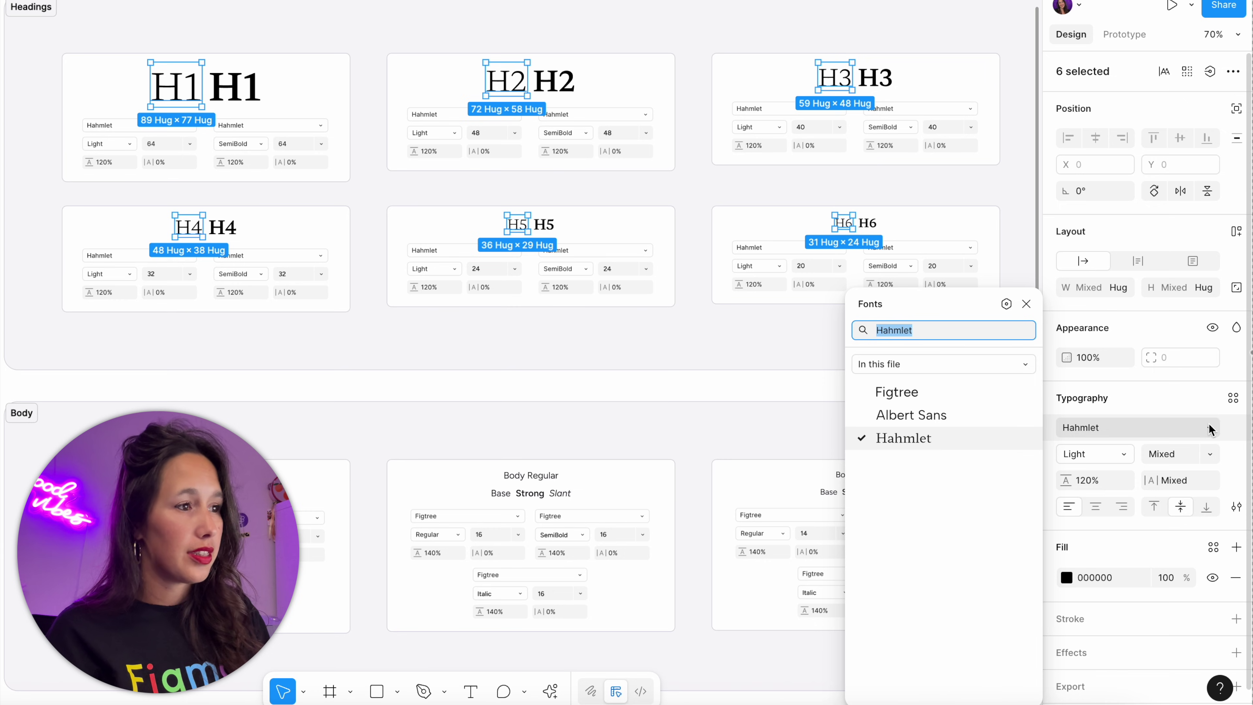
{"action": "left_click", "coordinate": [1013, 309]}
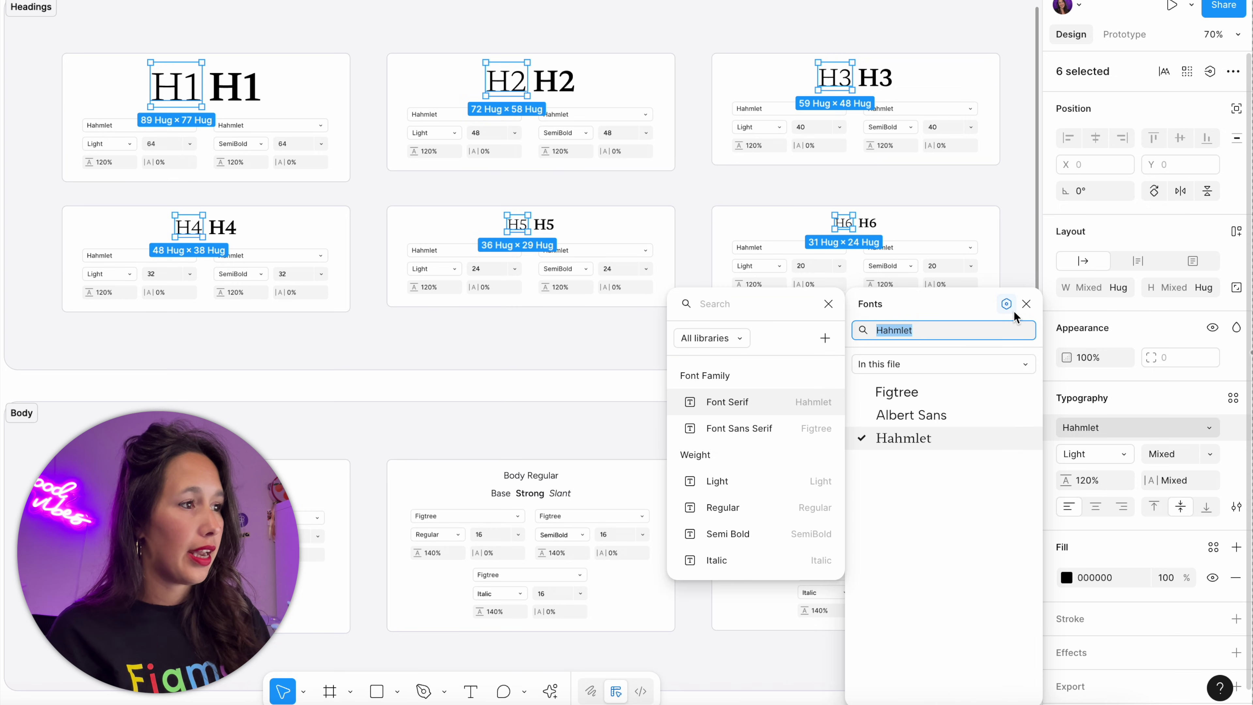
{"action": "left_click", "coordinate": [778, 398]}
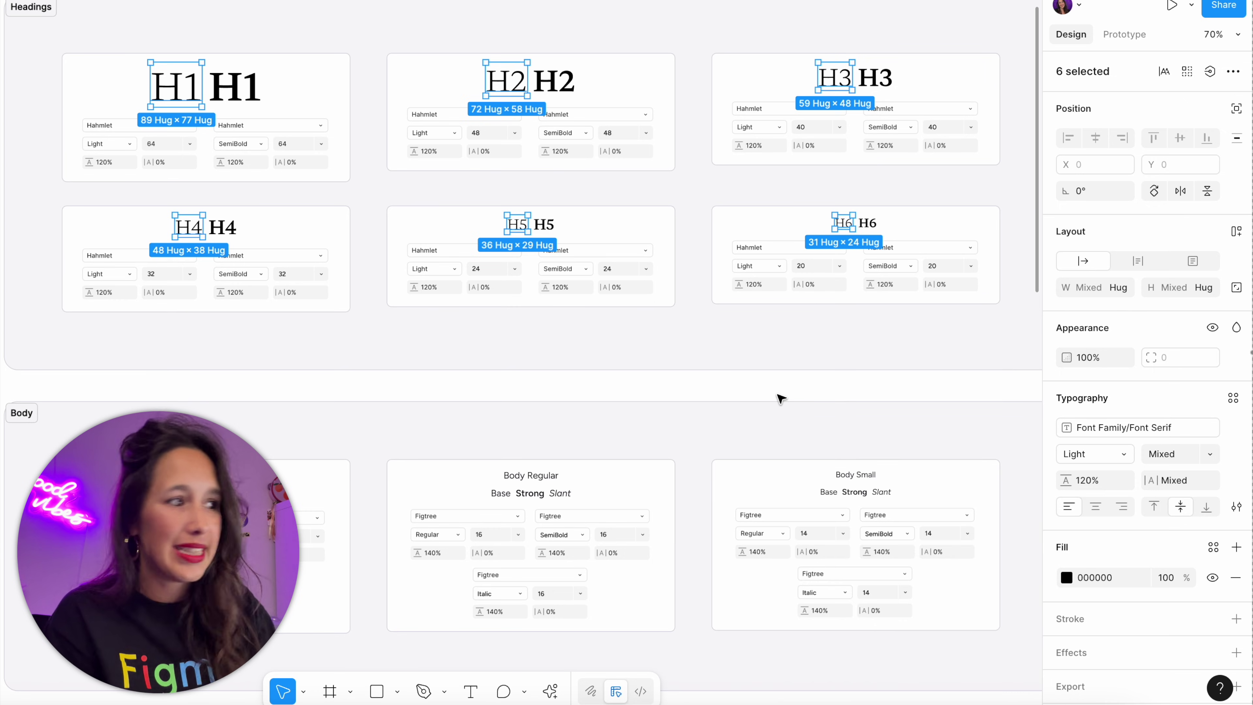
Select the Base Strong Slant body texts, Footnote and label text, then apply Font Sans Serif
{"action": "scroll", "coordinate": [778, 398], "scroll_direction": "down", "scroll_amount": 5}
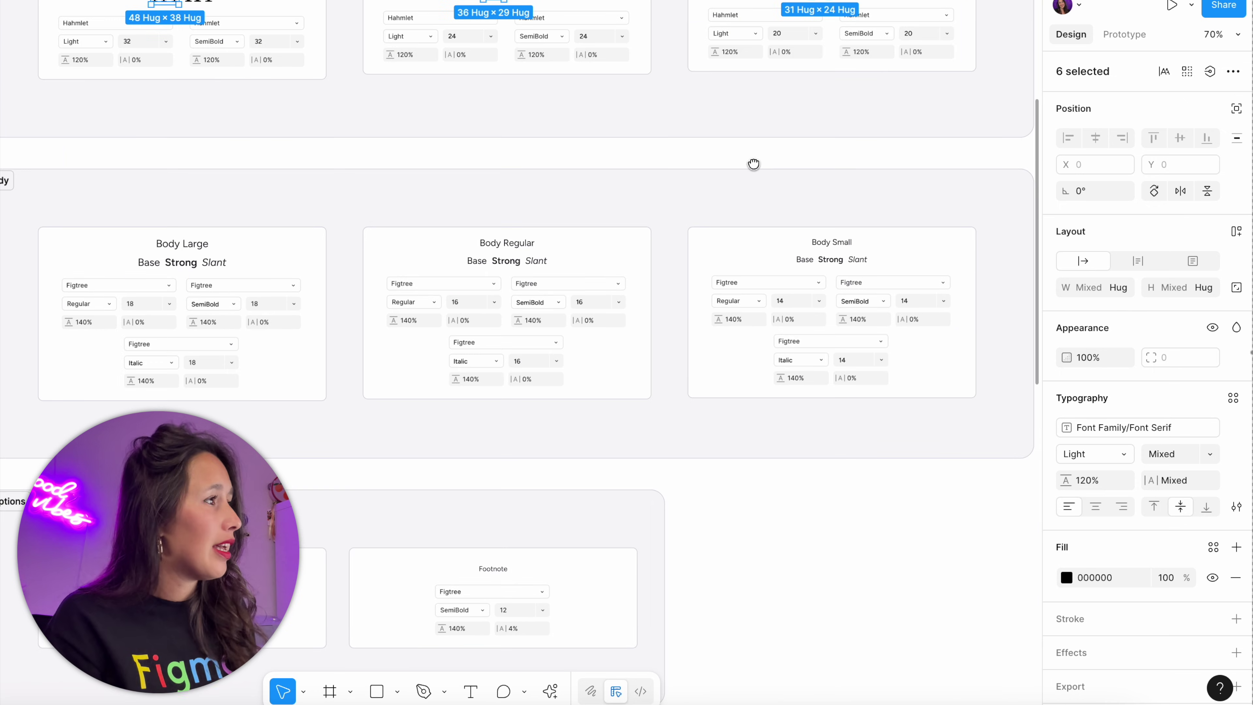
{"action": "left_click", "coordinate": [1014, 257]}
{"action": "left_click_drag", "start_coordinate": [1015, 257], "coordinate": [119, 263]}
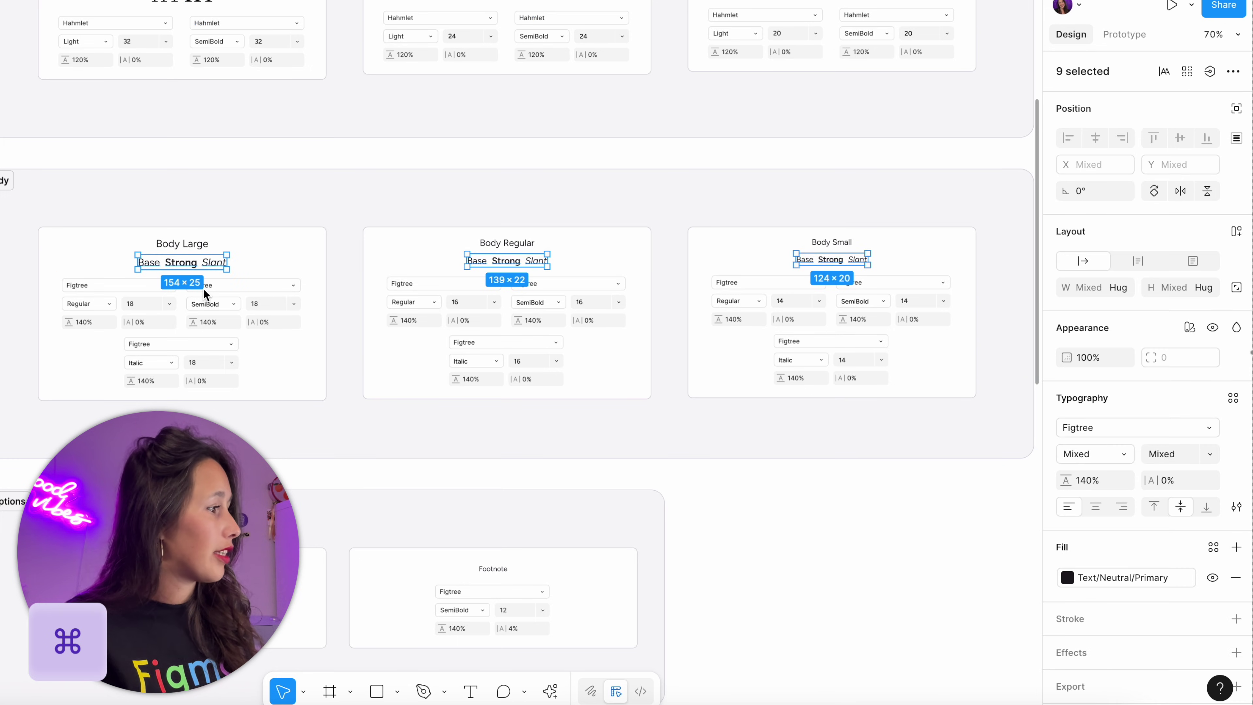
{"action": "left_click", "coordinate": [488, 571], "text": "shift+super"}
{"action": "left_click", "coordinate": [182, 569], "text": "shift+super"}
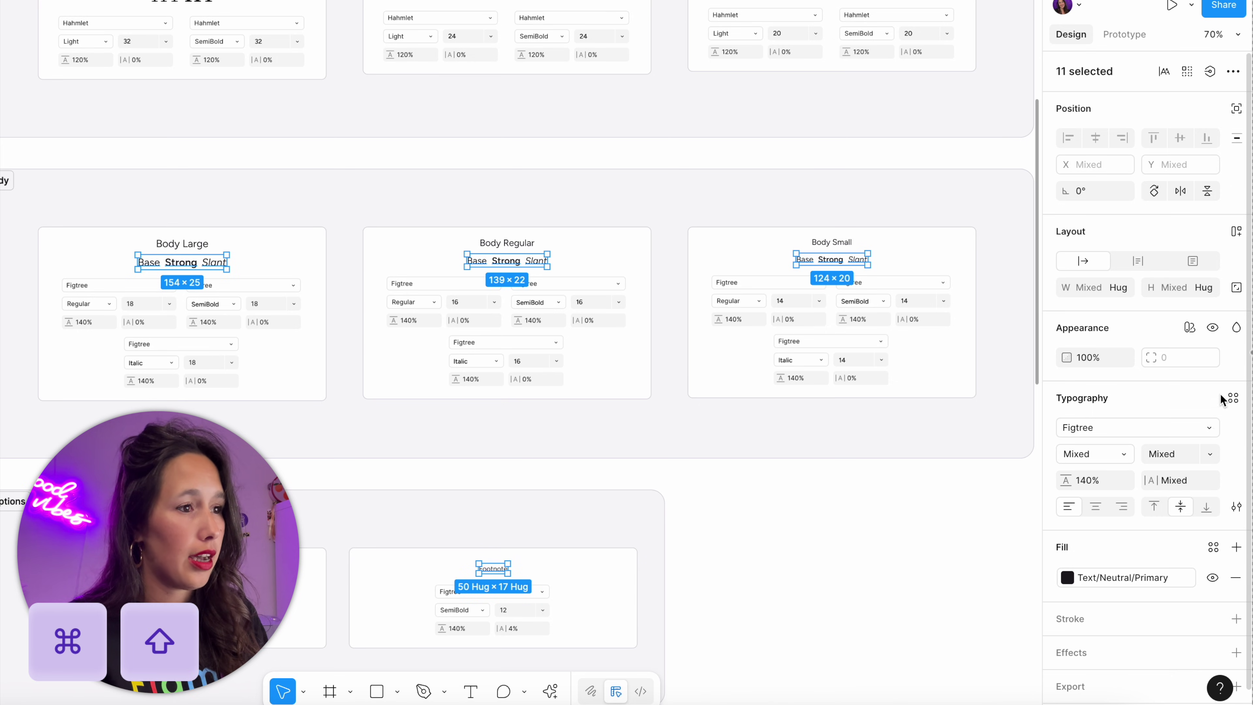
{"action": "left_click", "coordinate": [1205, 431]}
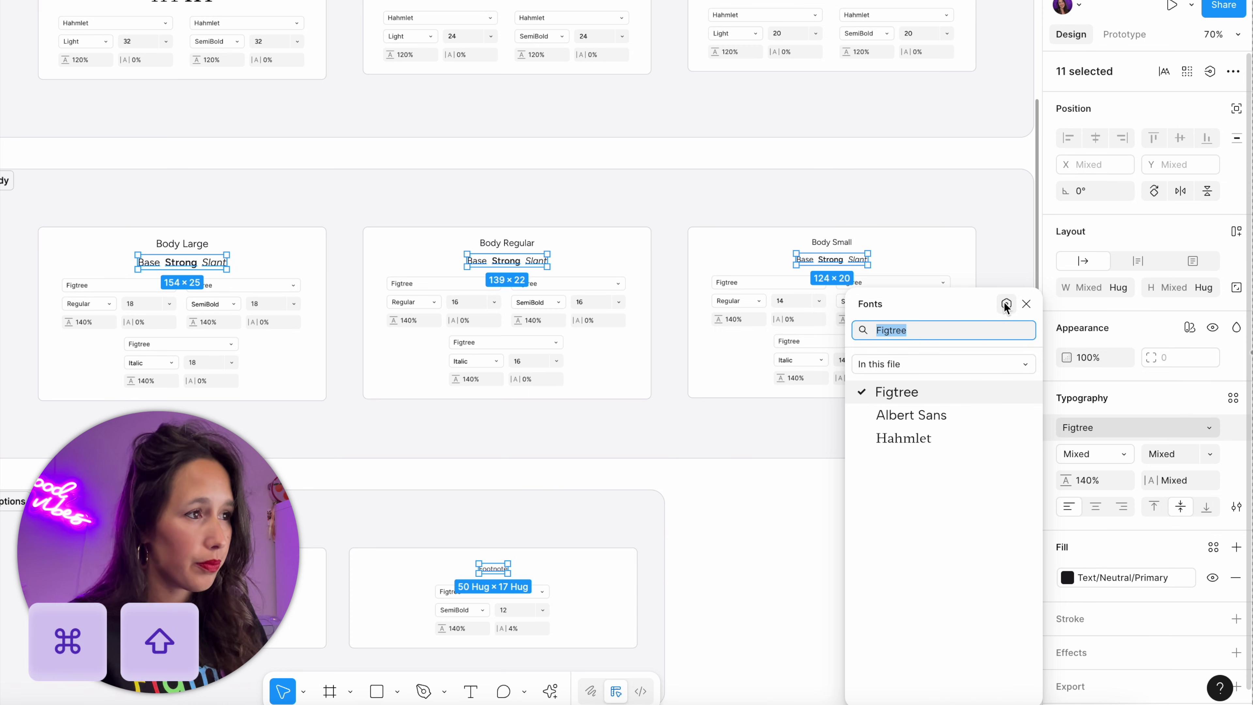
{"action": "left_click", "coordinate": [1006, 305]}
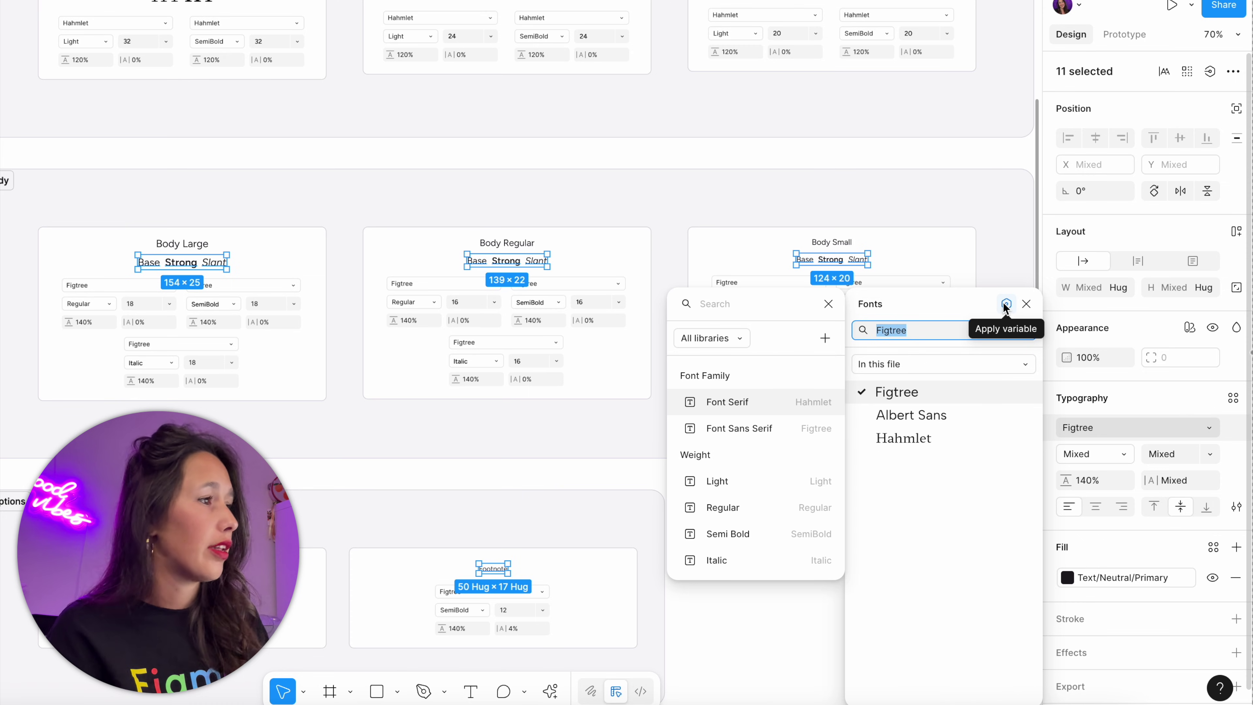
{"action": "left_click", "coordinate": [777, 430]}
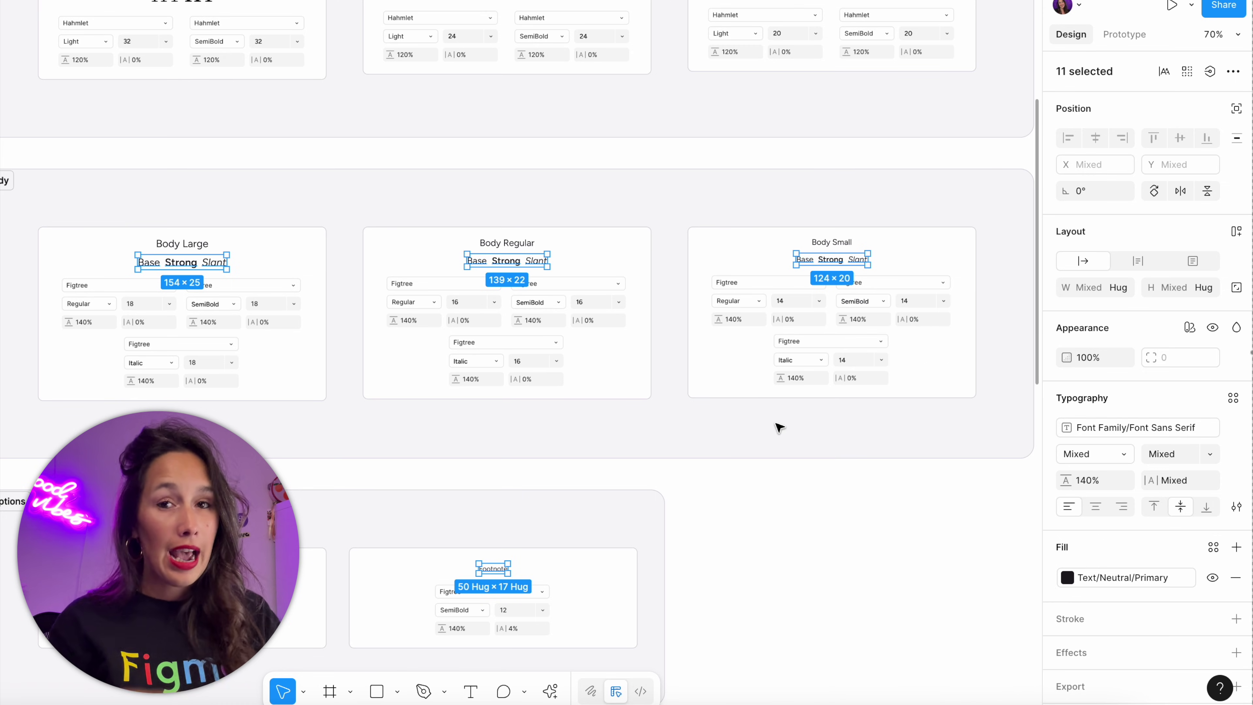
Select all bold headings sharing the bold H3's font
{"action": "left_click", "coordinate": [777, 427]}
{"action": "scroll", "coordinate": [636, 437], "scroll_direction": "down", "scroll_amount": 3}
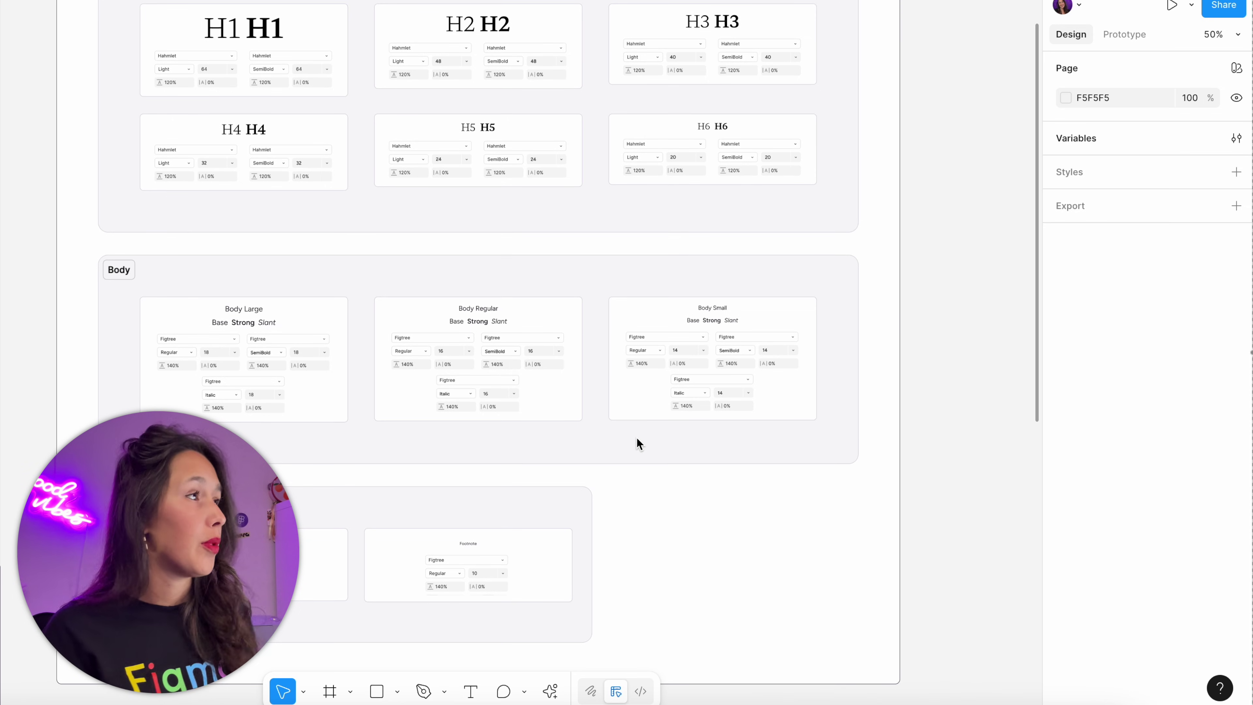
{"action": "left_click", "coordinate": [720, 24]}
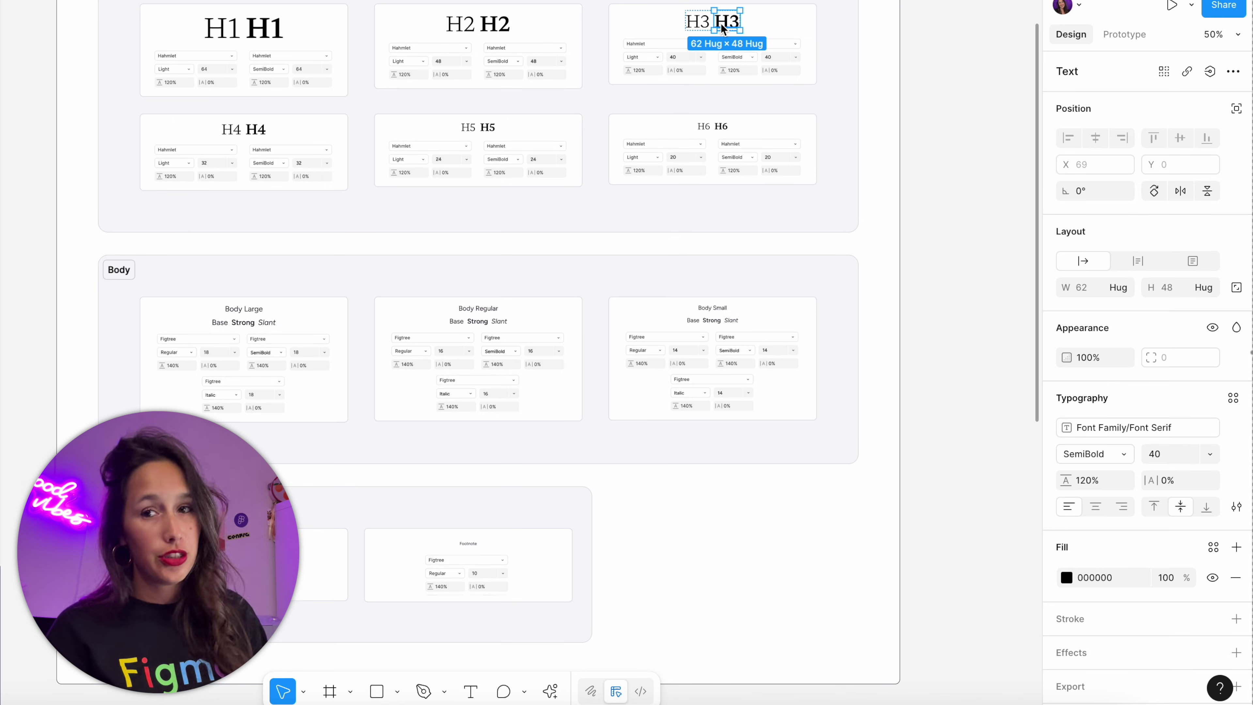
{"action": "key", "text": "super+slash"}
{"action": "left_click", "coordinate": [389, 461]}
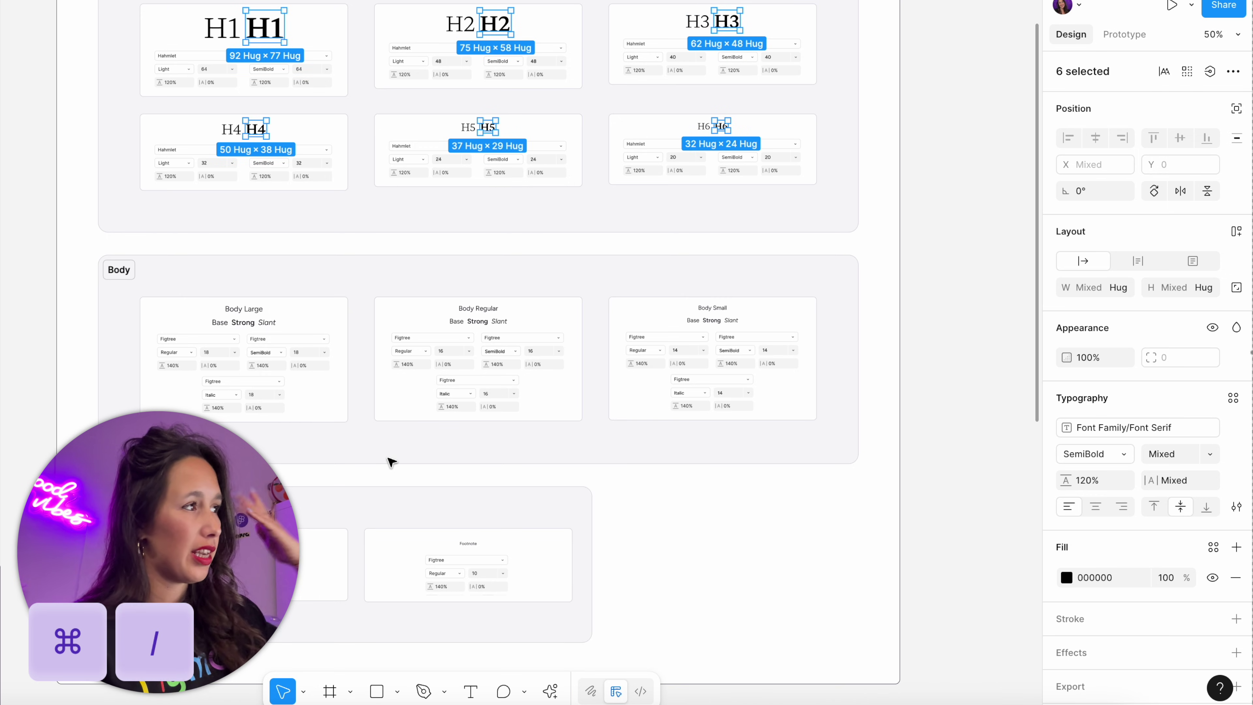
Add the Strong words of Body Small, Regular, Large and the CAPTION text to the selection
{"action": "scroll", "coordinate": [515, 318], "scroll_direction": "up", "scroll_amount": 5, "text": "ctrl"}
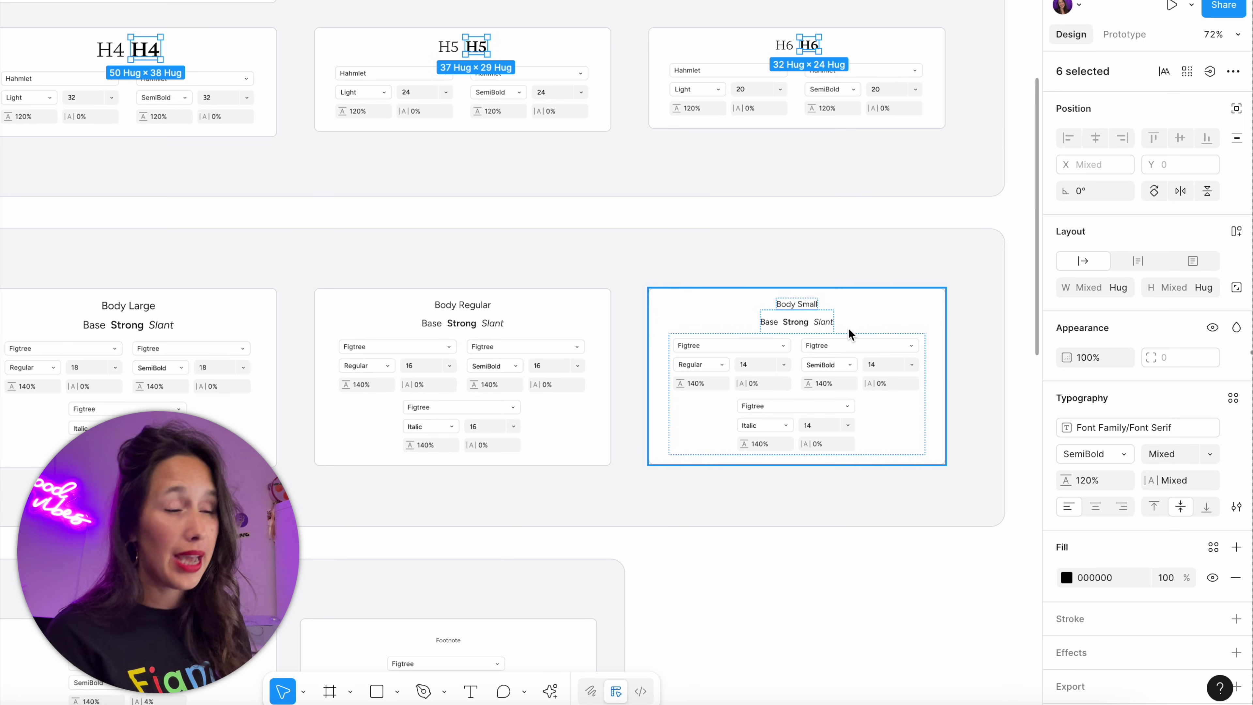
{"action": "left_click", "coordinate": [794, 322], "text": "shift+super"}
{"action": "left_click", "coordinate": [463, 323], "text": "shift+super"}
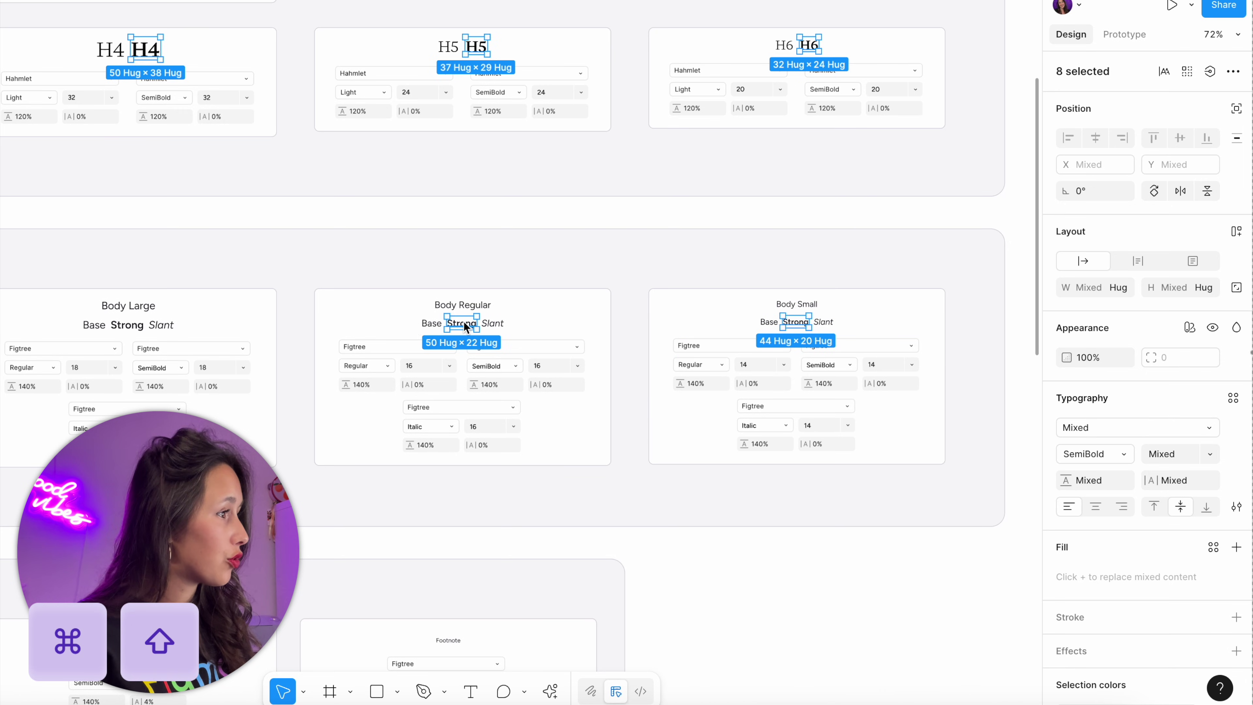
{"action": "left_click", "coordinate": [137, 326], "text": "shift+super"}
{"action": "scroll", "coordinate": [197, 389], "scroll_direction": "down", "scroll_amount": 5}
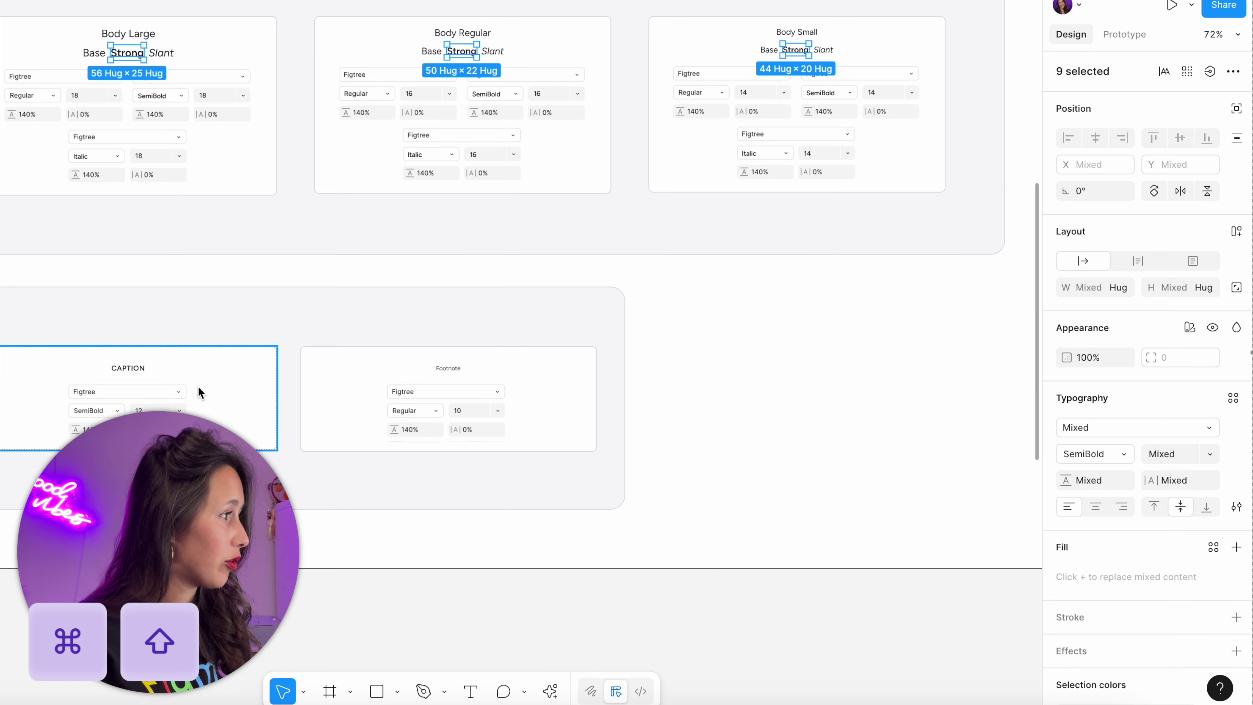
{"action": "left_click", "coordinate": [128, 369], "text": "shift+super"}
{"action": "scroll", "coordinate": [167, 395], "scroll_direction": "up", "scroll_amount": 5}
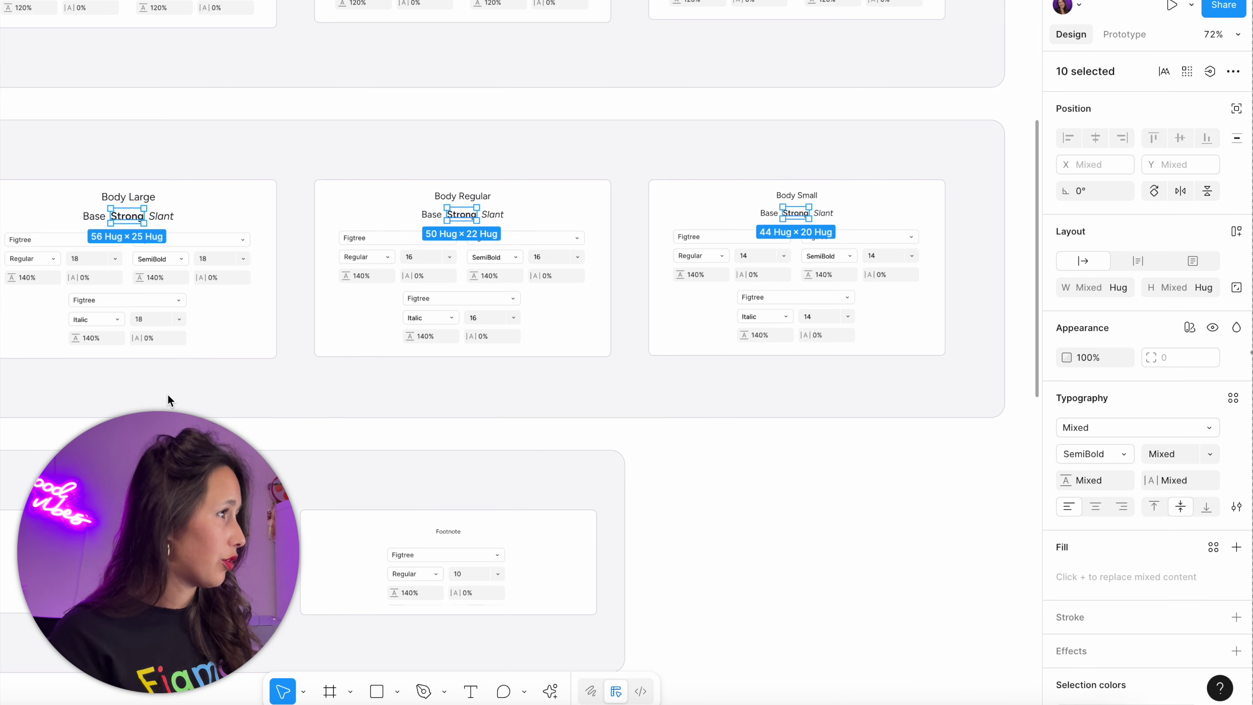
{"action": "scroll", "coordinate": [170, 394], "scroll_direction": "up", "scroll_amount": 1}
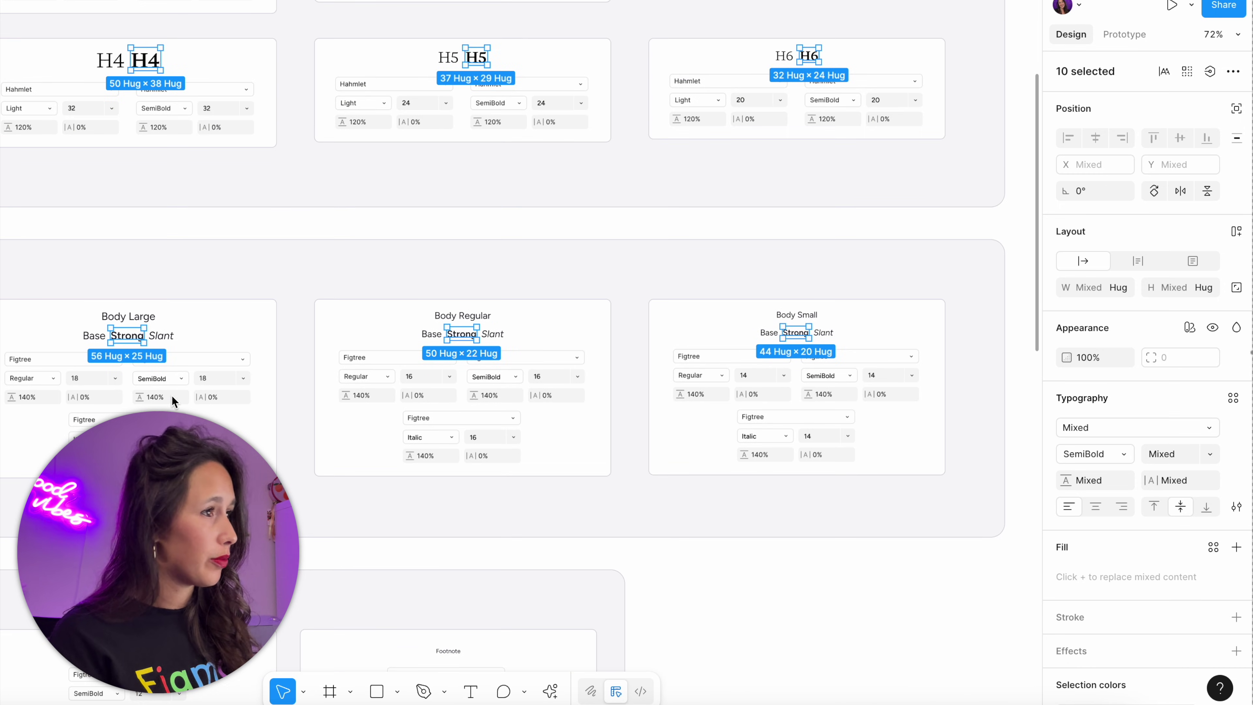
Bind the selected texts' font weight to the Semi Bold variable
{"action": "right_click", "coordinate": [1133, 460]}
{"action": "left_click", "coordinate": [1140, 450]}
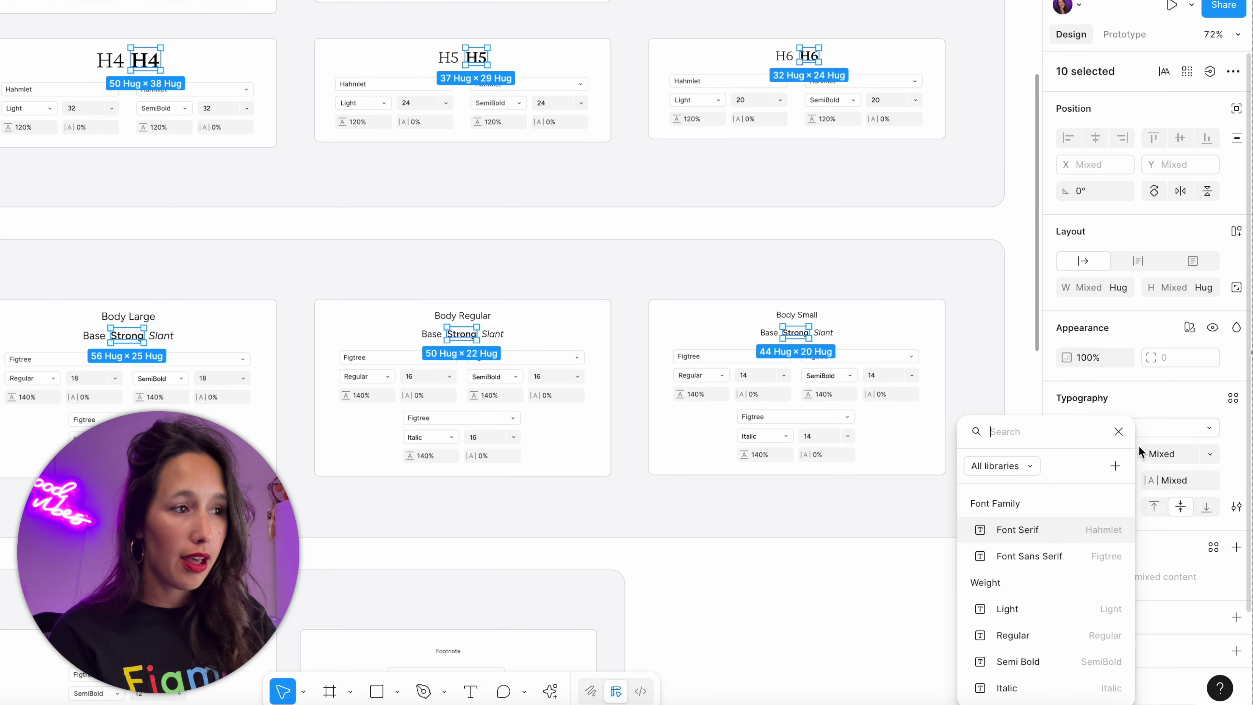
{"action": "left_click", "coordinate": [1044, 662]}
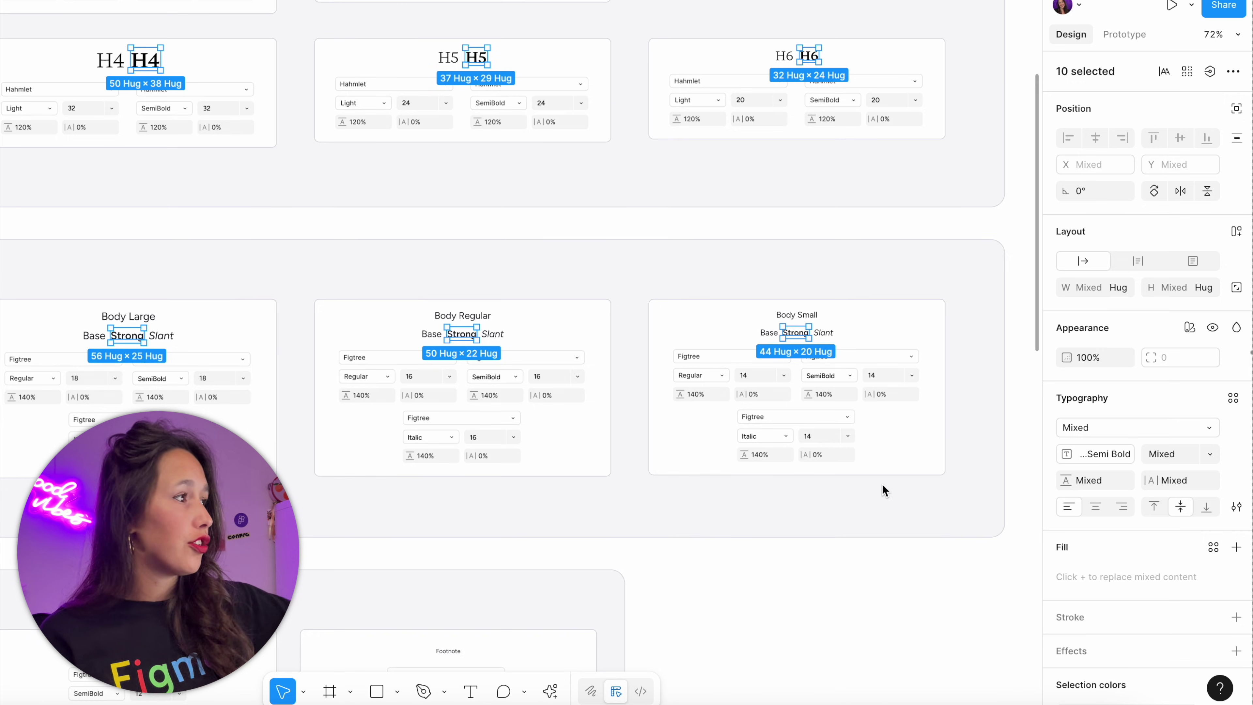
{"action": "scroll", "coordinate": [770, 541], "scroll_direction": "up", "scroll_amount": 2}
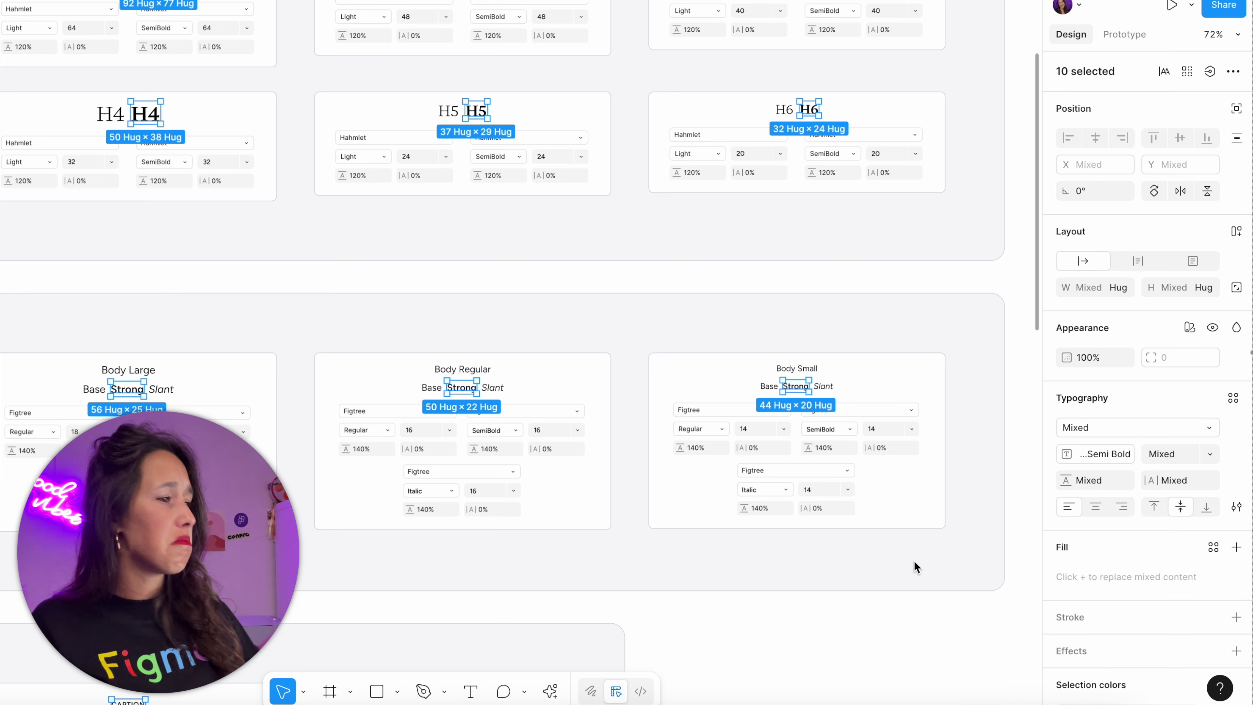
{"action": "scroll", "coordinate": [911, 563], "scroll_direction": "up", "scroll_amount": 6}
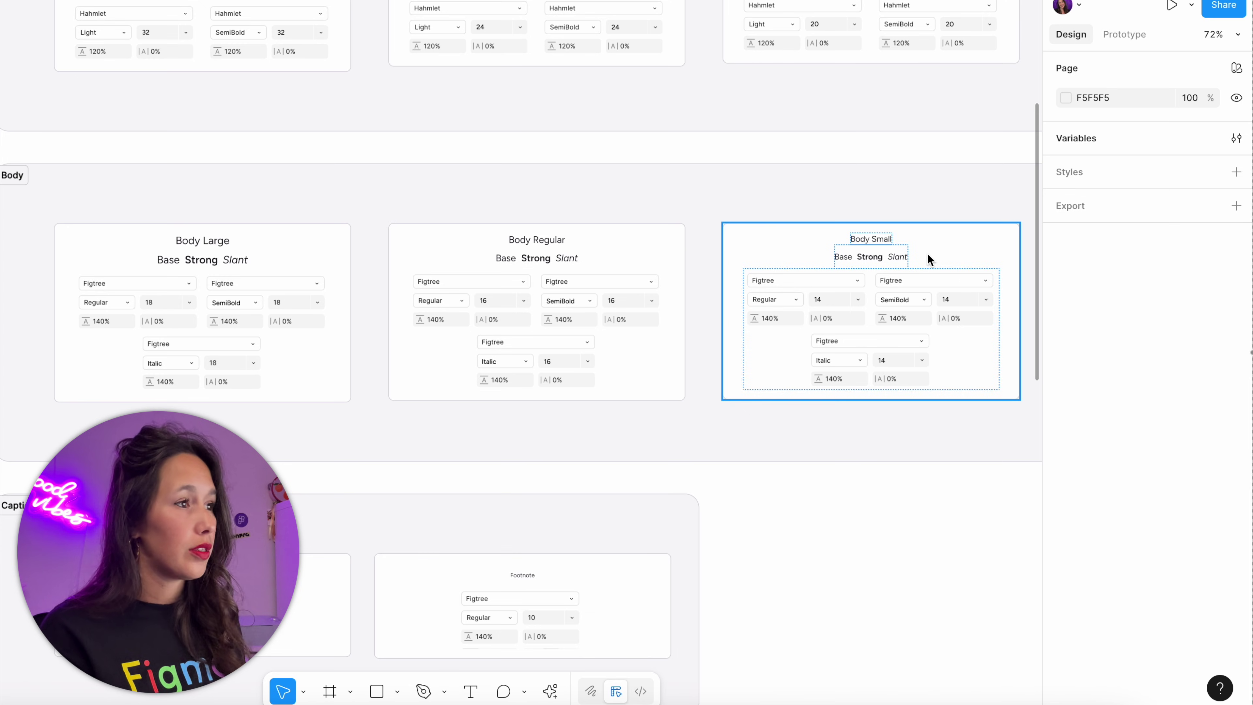
Select the Slant texts in Body Small, Regular and Large and bind the Italic weight variable
{"action": "left_click", "coordinate": [903, 255]}
{"action": "left_click", "coordinate": [569, 259], "text": "shift"}
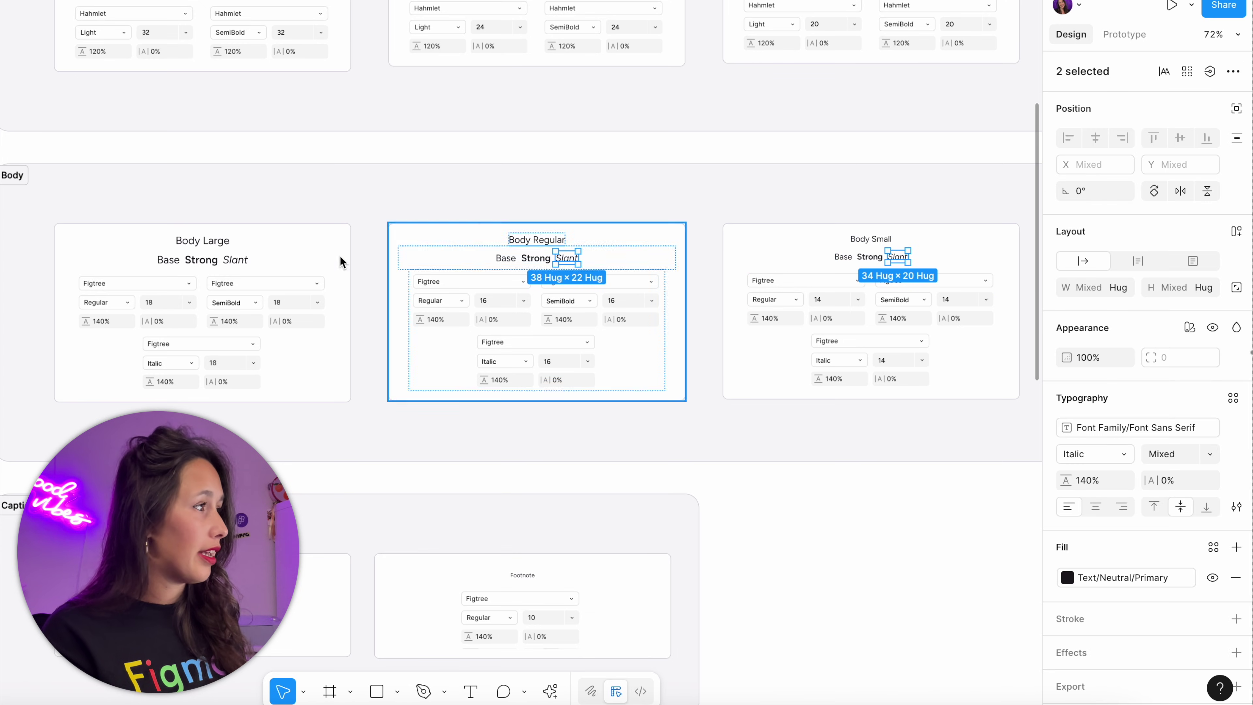
{"action": "left_click", "coordinate": [232, 260], "text": "shift"}
{"action": "left_click", "coordinate": [1128, 459]}
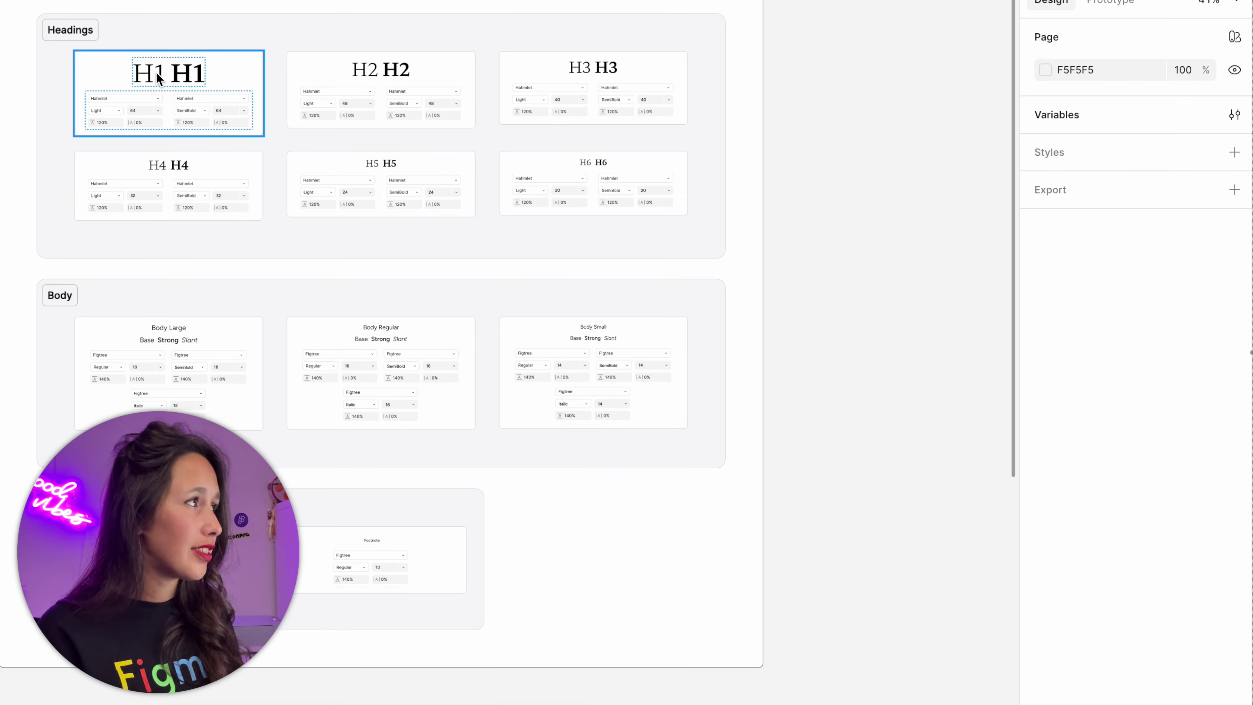
Save the light H1 heading (64/120) as a new text style 'Headings / H1'
{"action": "double_click", "coordinate": [257, 106]}
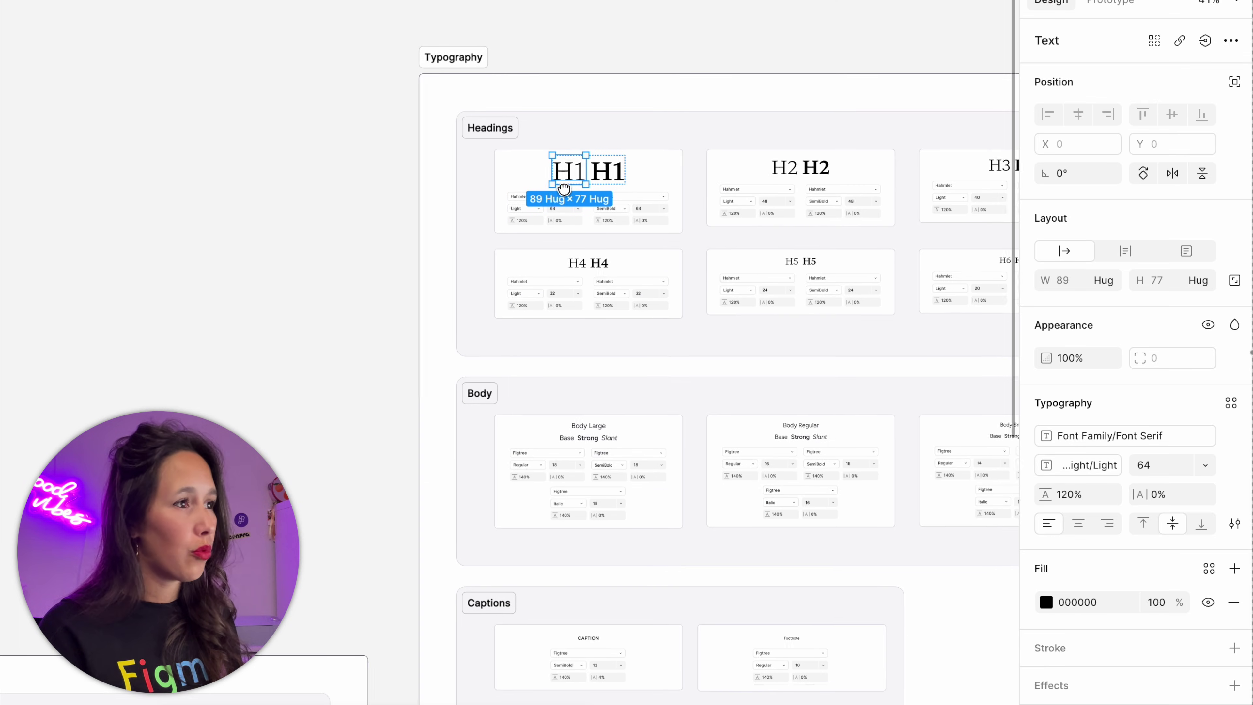
{"action": "scroll", "coordinate": [564, 187], "scroll_direction": "left", "scroll_amount": 1}
{"action": "scroll", "coordinate": [564, 188], "scroll_direction": "down", "scroll_amount": 1}
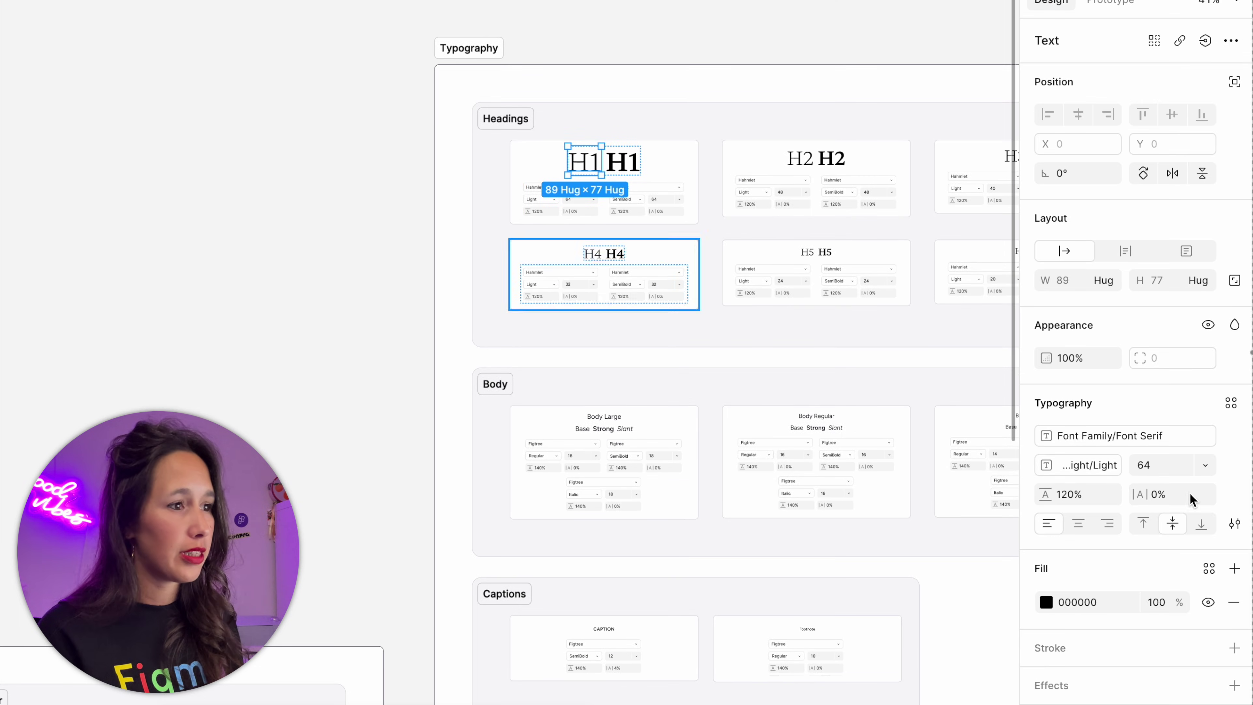
{"action": "left_click", "coordinate": [1233, 405]}
{"action": "left_click", "coordinate": [1005, 403]}
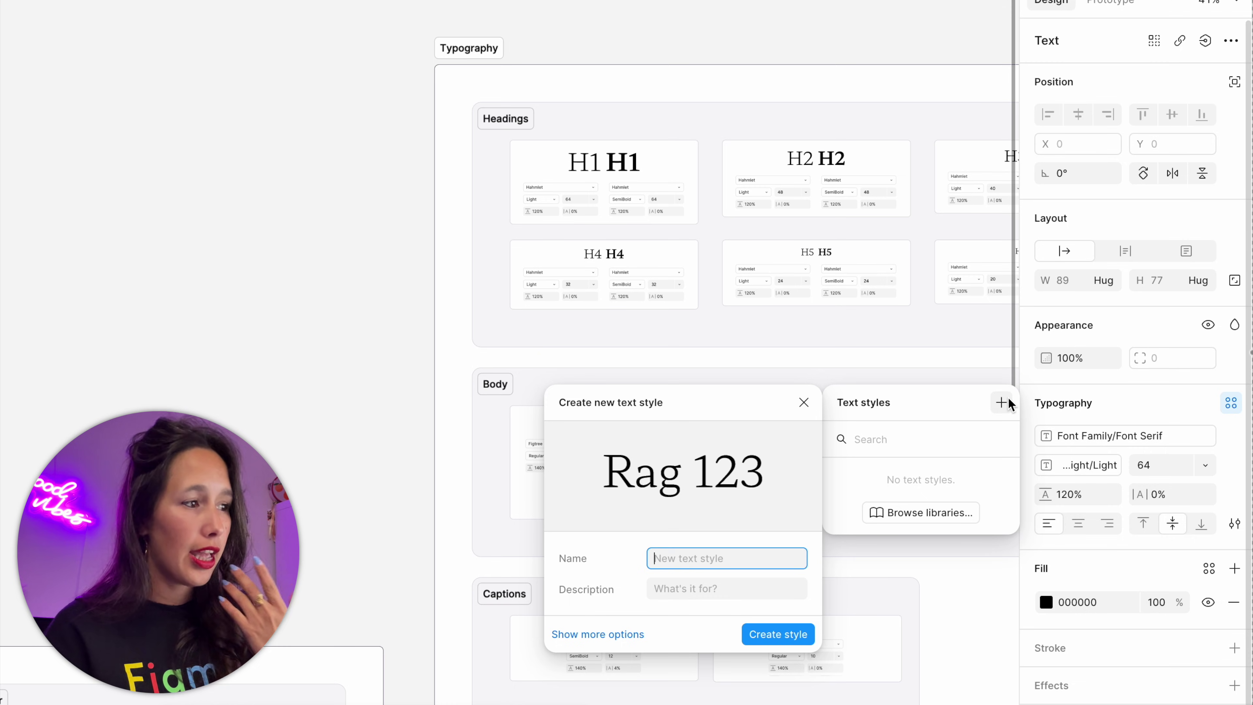
{"action": "type", "text": "Headings / H1"}
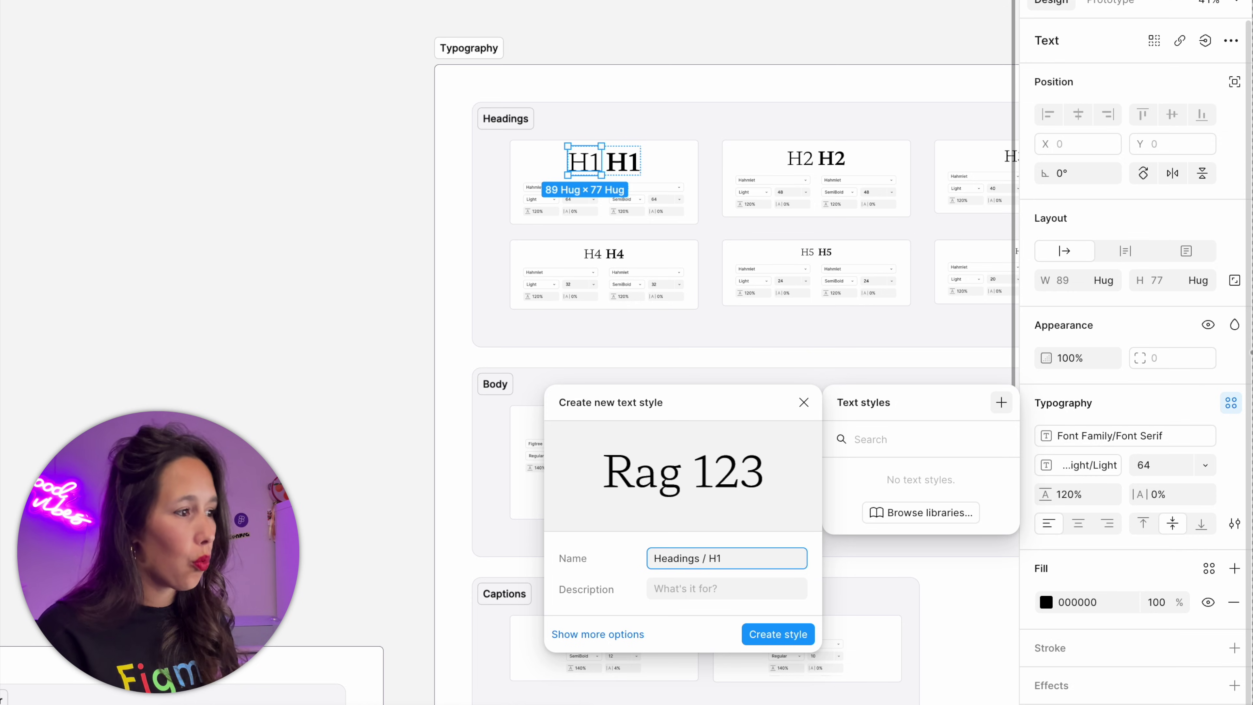
{"action": "key", "text": "Return"}
{"action": "left_click", "coordinate": [739, 34]}
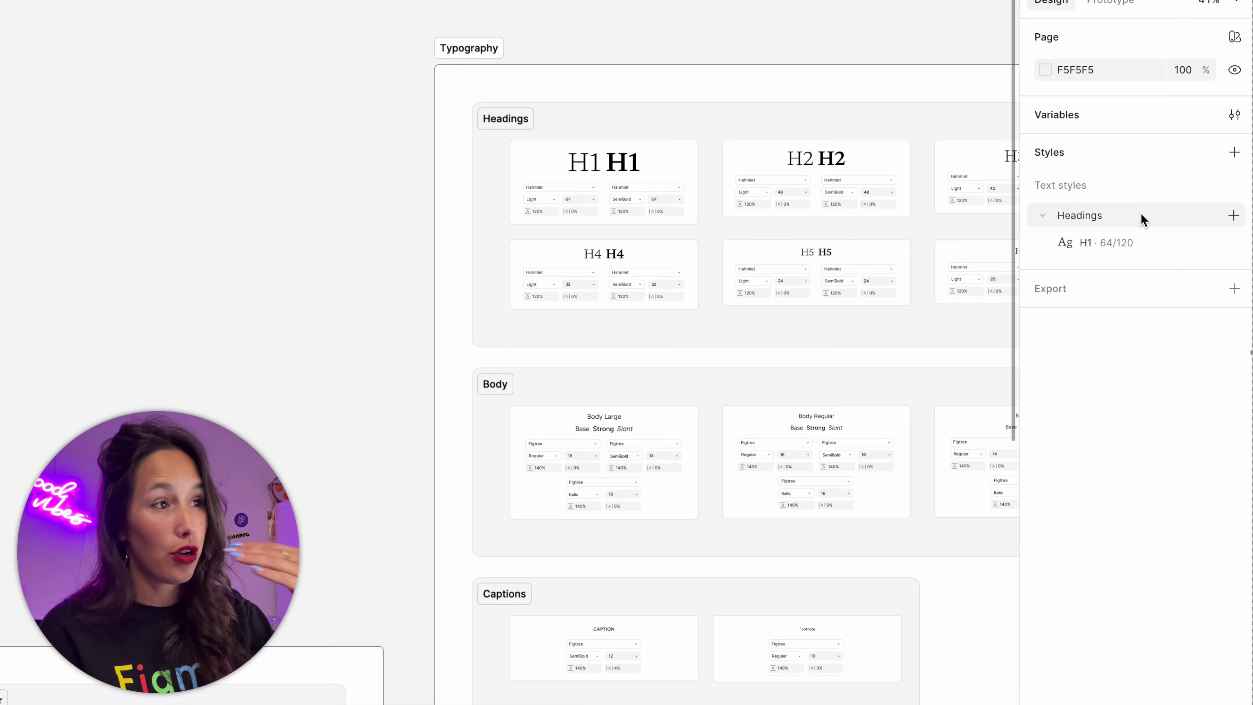
Create the Headings / H1 Bold text style from the bold H1 heading
{"action": "left_click", "coordinate": [638, 162]}
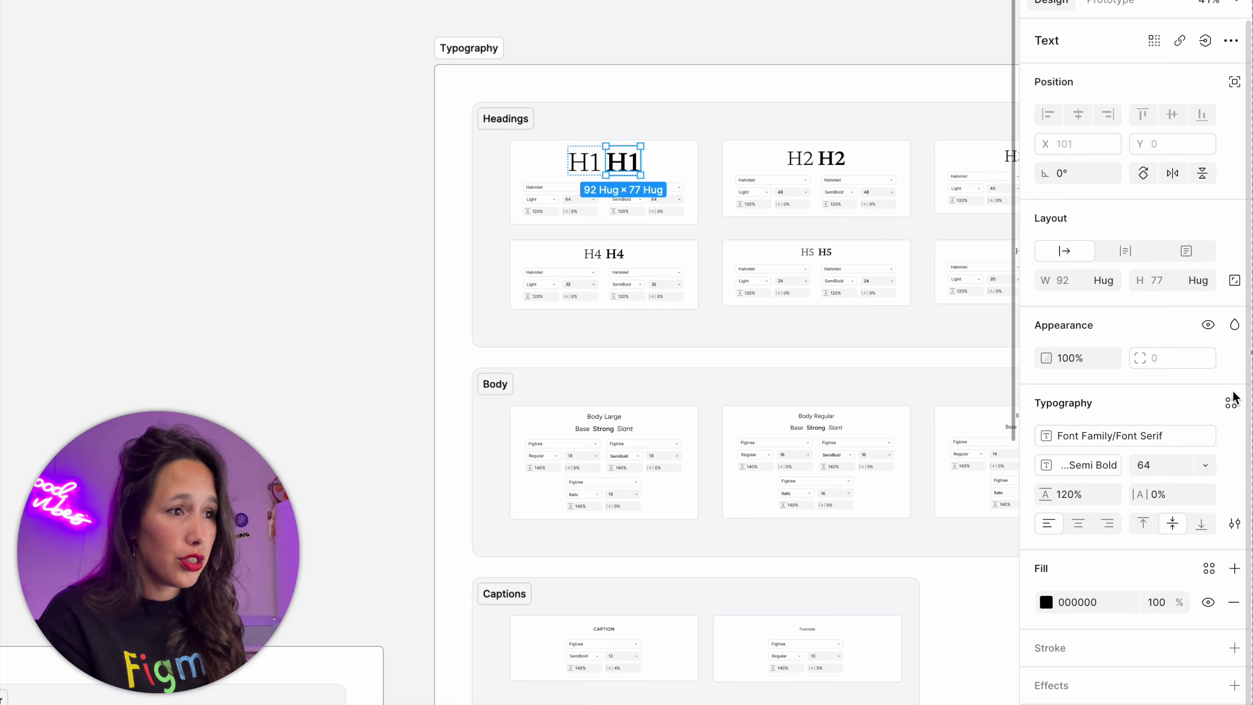
{"action": "left_click", "coordinate": [1232, 402]}
{"action": "left_click", "coordinate": [1001, 403]}
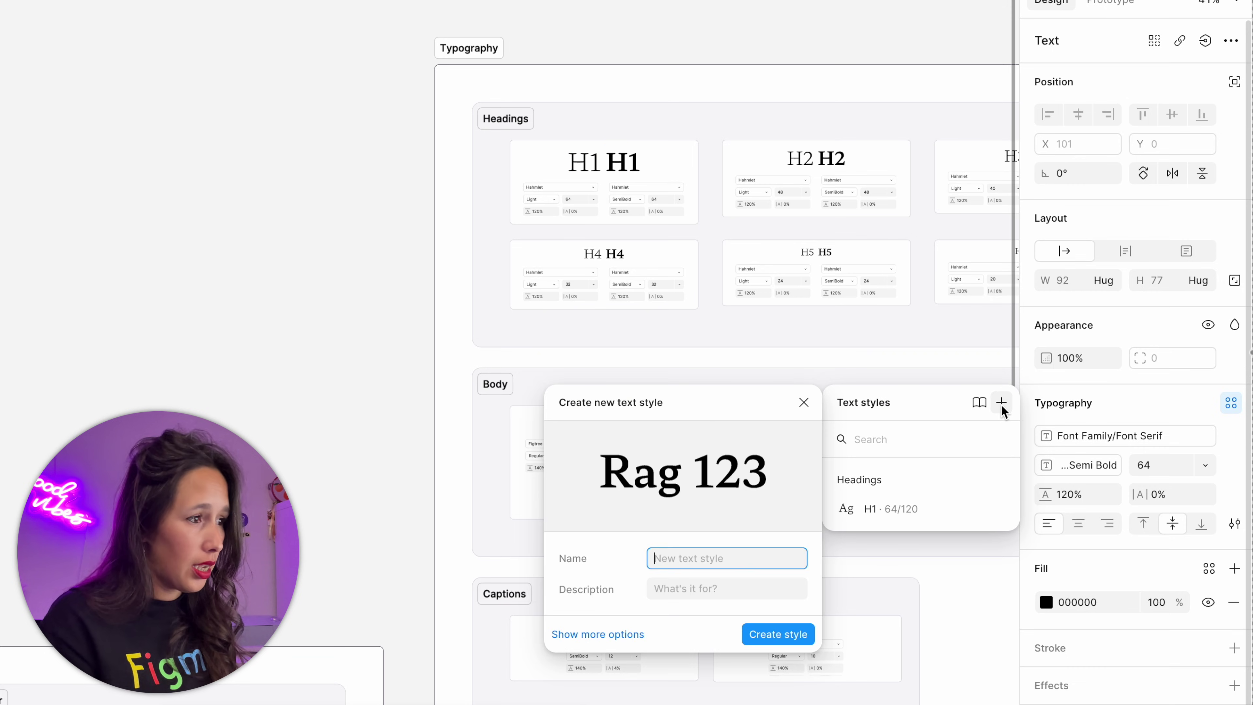
{"action": "type", "text": "Headings / H1 Bold"}
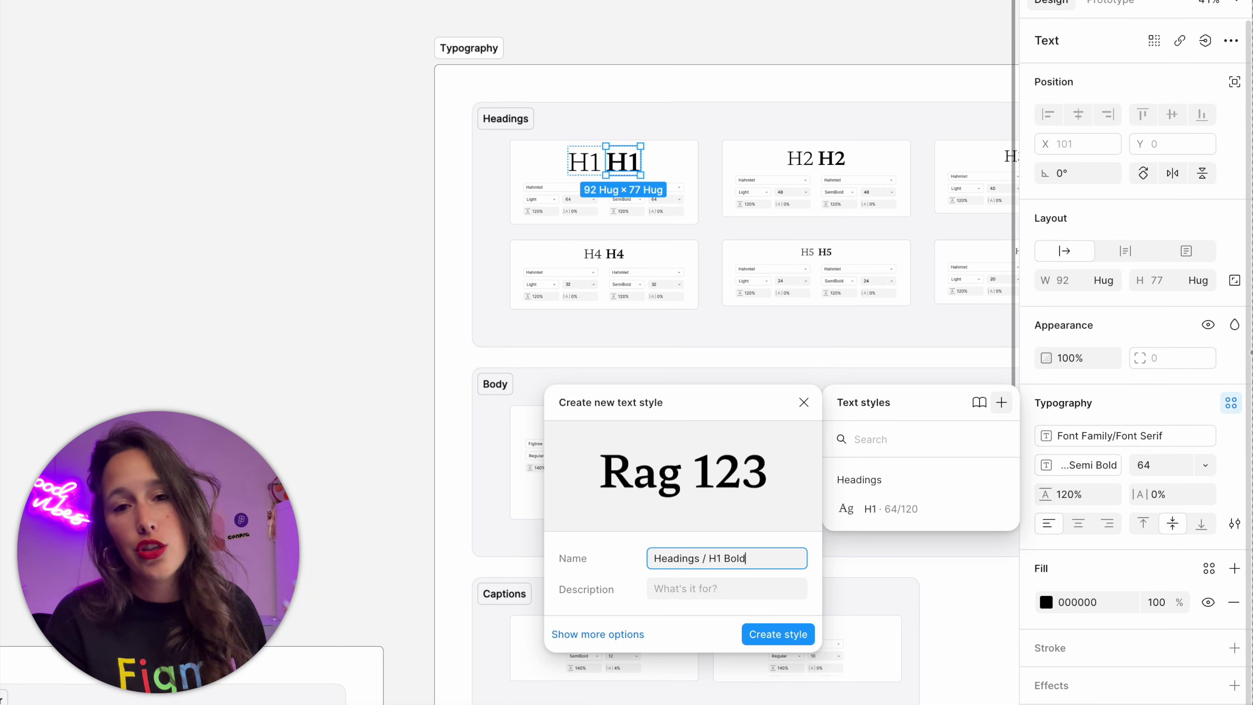
{"action": "key", "text": "Return"}
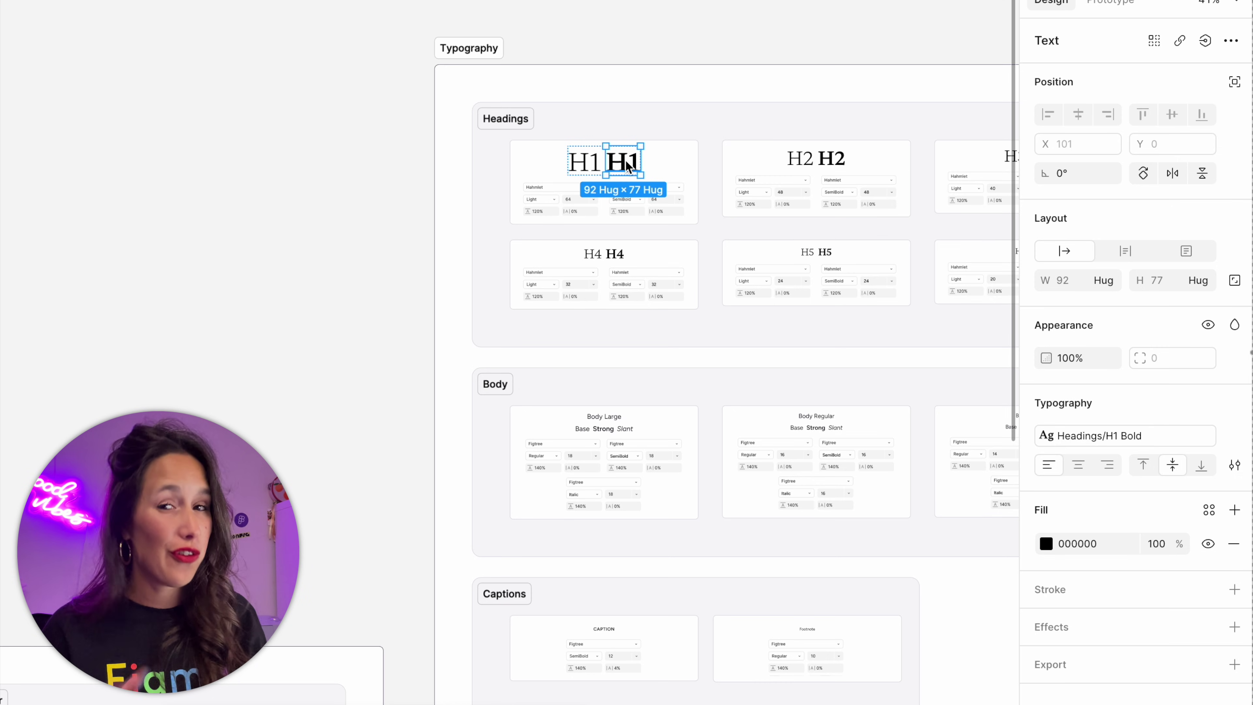
Create the H2, H2 Bold and Headings / H3 Bold text styles
{"action": "left_click", "coordinate": [832, 158]}
{"action": "left_click", "coordinate": [1231, 402]}
{"action": "left_click", "coordinate": [1002, 402]}
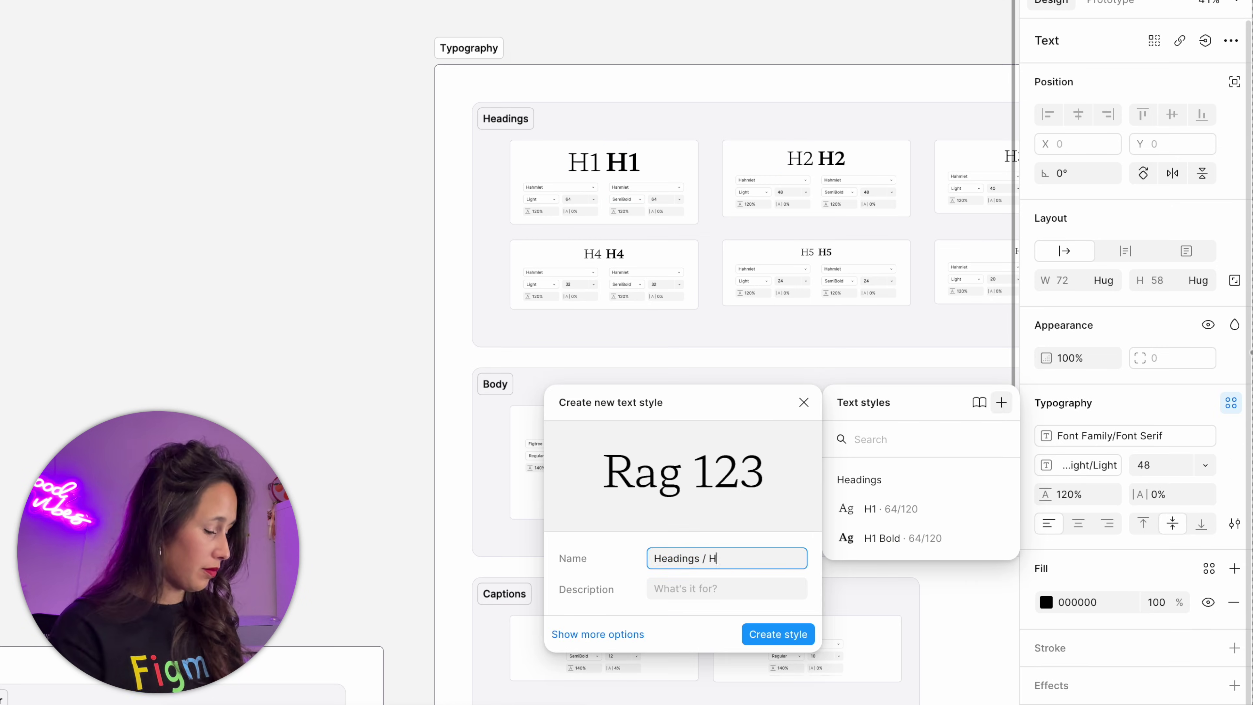
{"action": "left_click", "coordinate": [756, 634]}
{"action": "left_click", "coordinate": [1001, 402]}
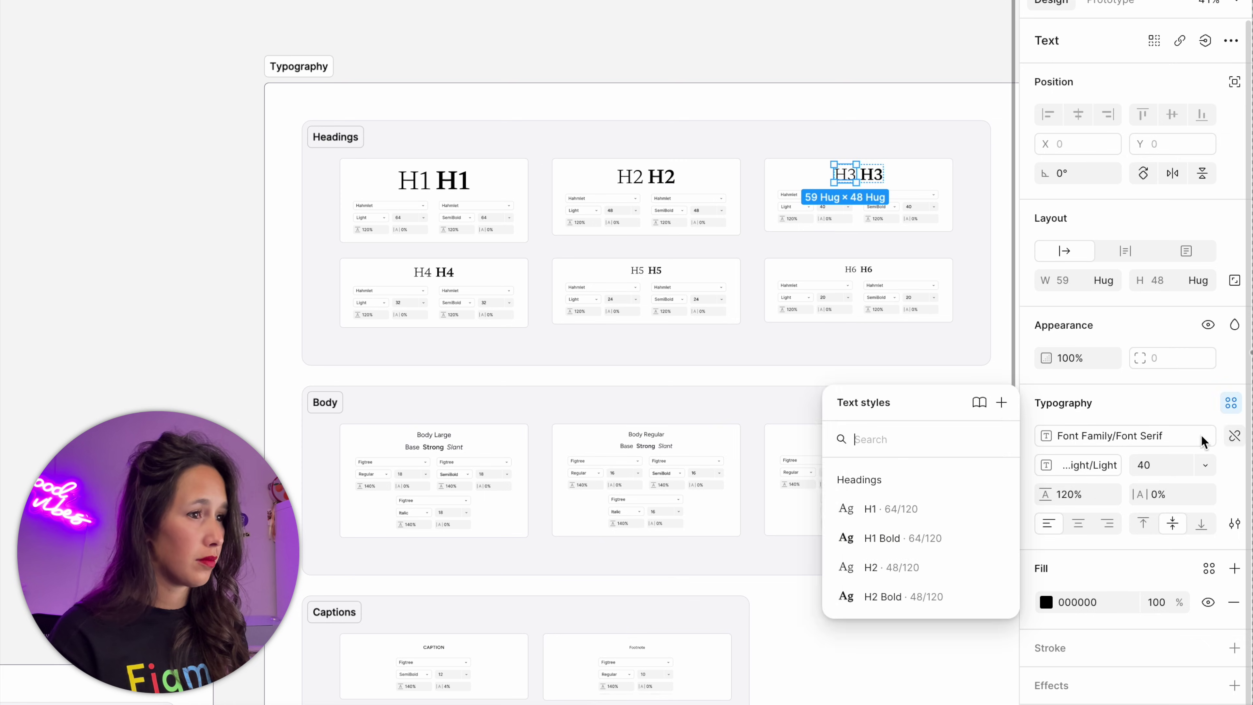
{"action": "left_click", "coordinate": [872, 174]}
{"action": "left_click", "coordinate": [1231, 402]}
{"action": "left_click", "coordinate": [1002, 402]}
{"action": "type", "text": "Headings / H3 Bold"}
{"action": "key", "text": "Return"}
Create the H4, H4 Bold and Headings / H5 text styles
{"action": "left_click", "coordinate": [415, 272]}
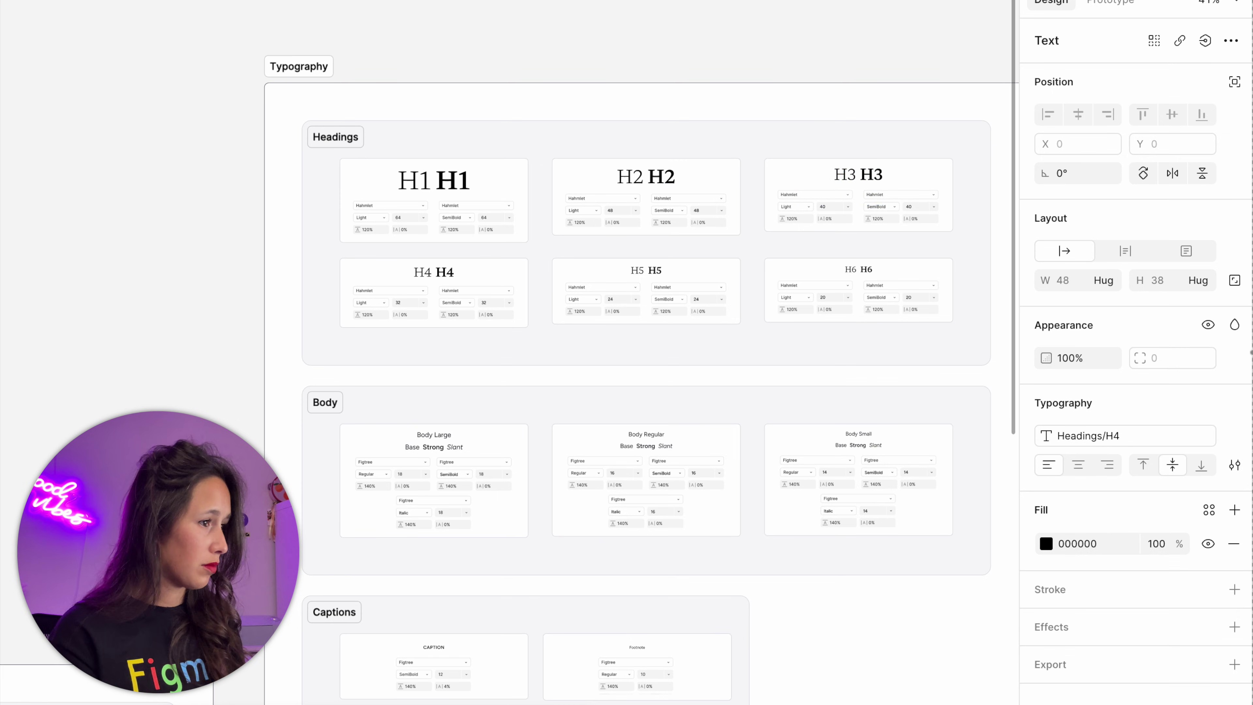
{"action": "left_click", "coordinate": [1002, 402]}
{"action": "left_click", "coordinate": [655, 279]}
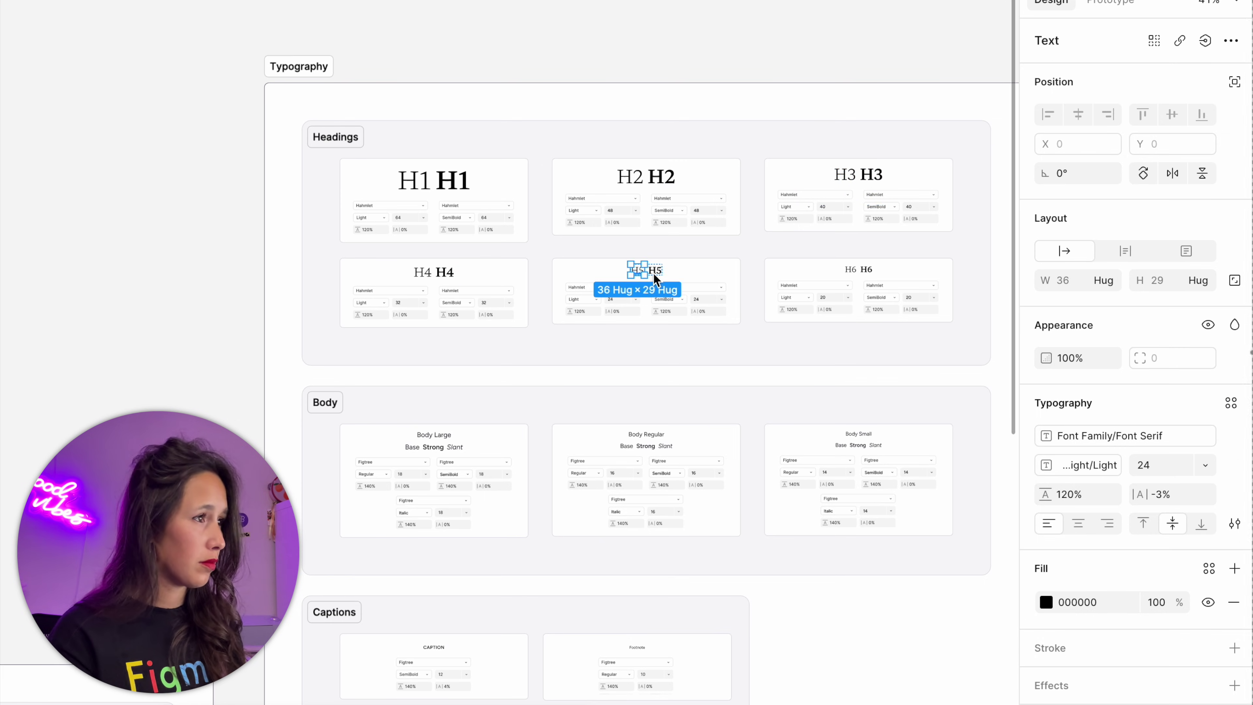
{"action": "left_click", "coordinate": [1231, 403]}
{"action": "left_click", "coordinate": [1001, 402]}
{"action": "type", "text": "Headings / H5"}
{"action": "key", "text": "Return"}
Add the H5 Bold and Headings / H6 text styles
{"action": "left_click", "coordinate": [655, 270]}
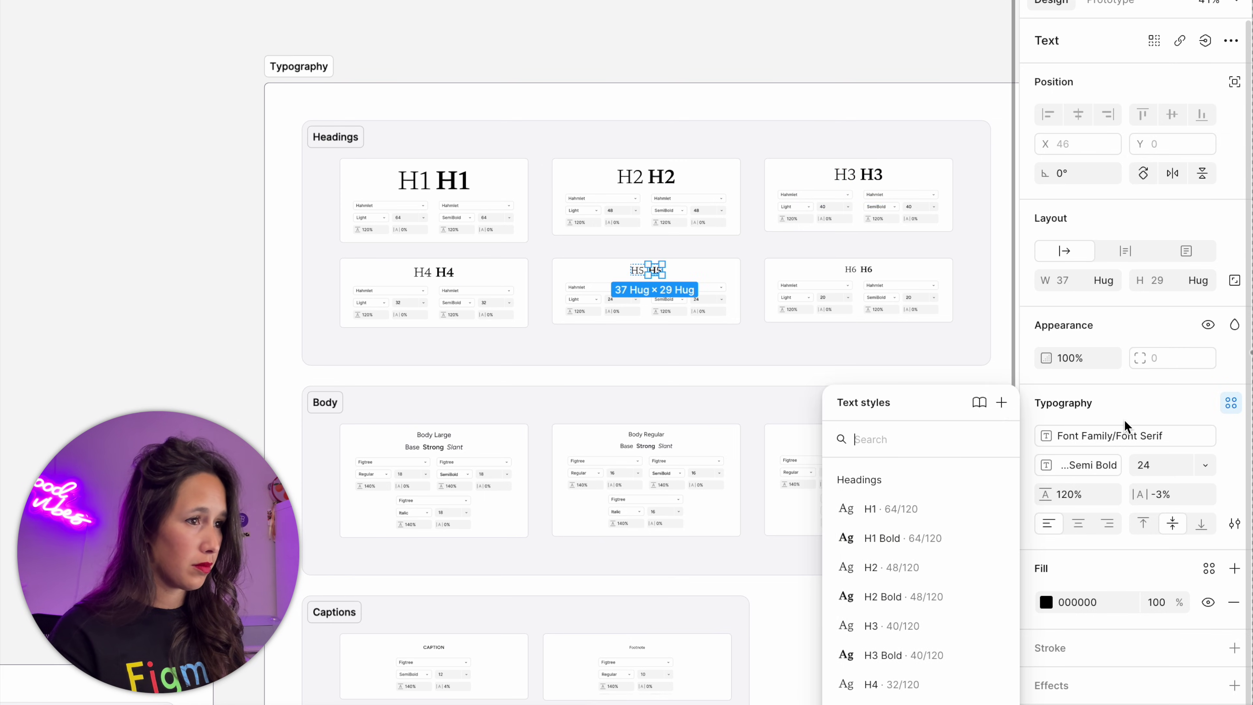
{"action": "left_click", "coordinate": [1002, 403]}
{"action": "left_click", "coordinate": [850, 269]}
{"action": "left_click", "coordinate": [1001, 402]}
{"action": "type", "text": "Headings / H6"}
{"action": "key", "text": "Return"}
Create the Headings / H6 Bold text style from the bold H6 heading
{"action": "left_click", "coordinate": [867, 269]}
{"action": "left_click", "coordinate": [1231, 403]}
{"action": "left_click", "coordinate": [1002, 403]}
{"action": "type", "text": "Headings / H6 Bold"}
{"action": "key", "text": "Return"}
{"action": "left_click", "coordinate": [375, 408]}
{"action": "left_click", "coordinate": [812, 277]}
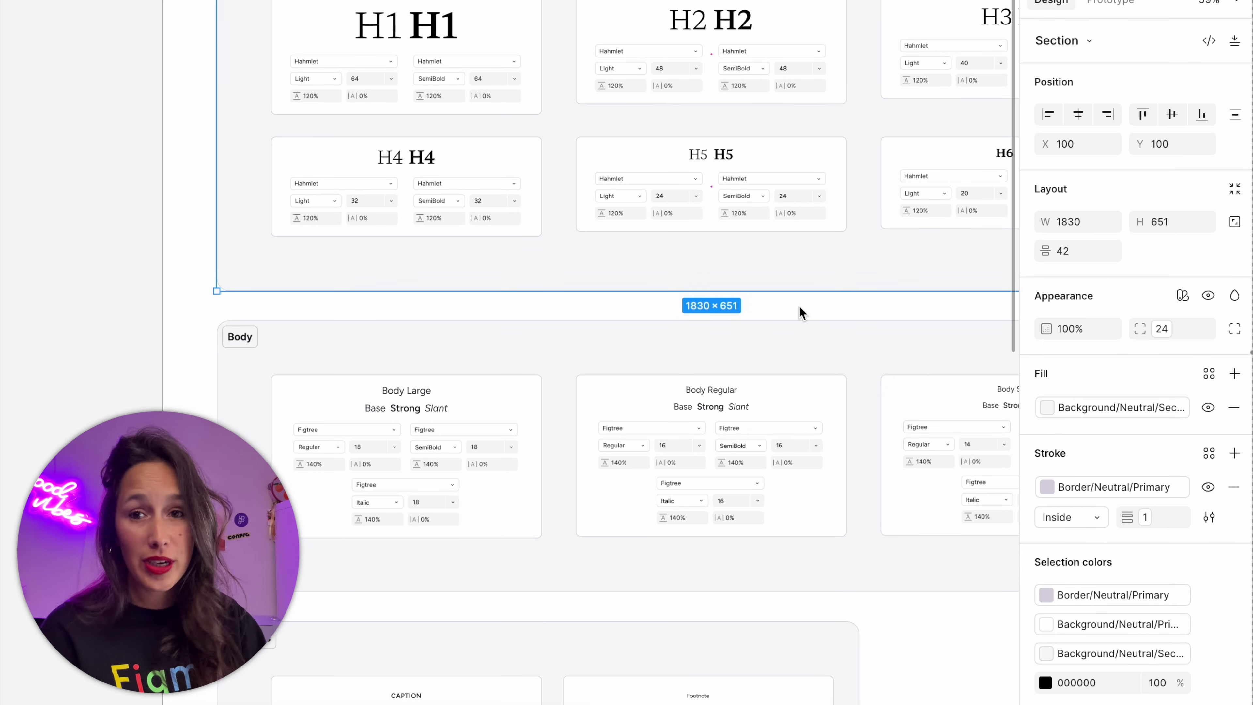
Create the Body Large Base text style
{"action": "left_click", "coordinate": [375, 407]}
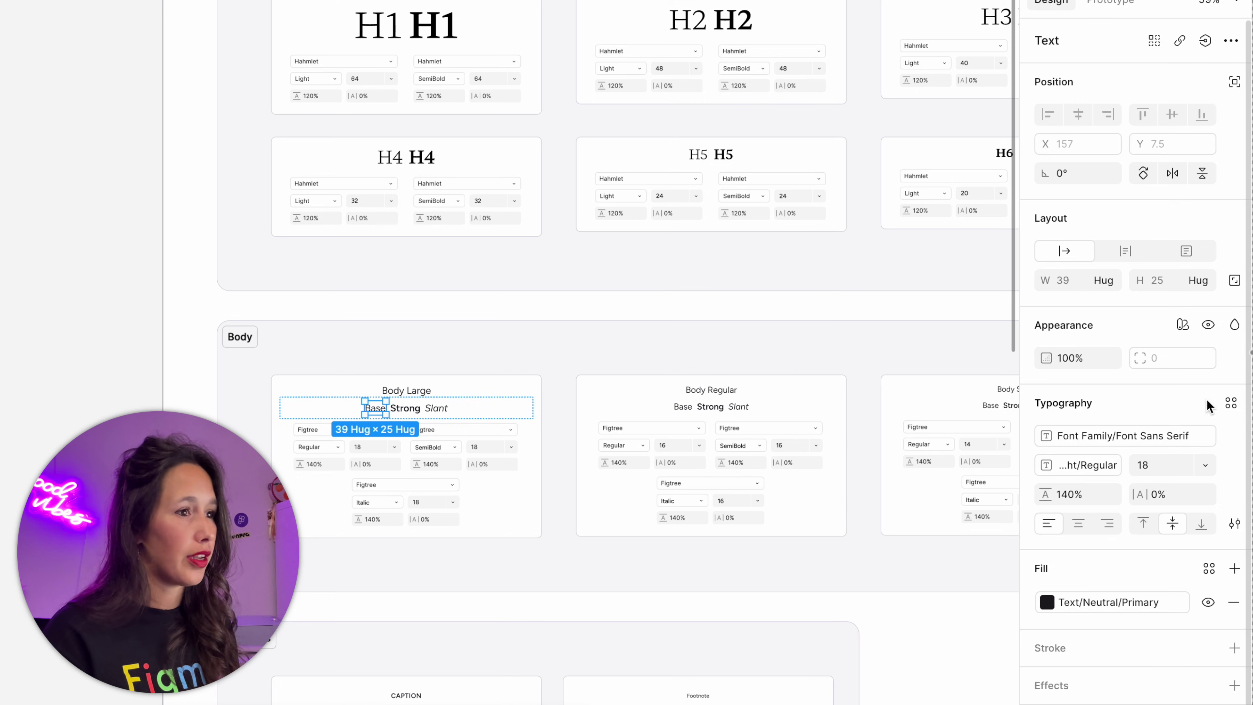
{"action": "left_click", "coordinate": [1231, 403]}
{"action": "left_click", "coordinate": [1001, 403]}
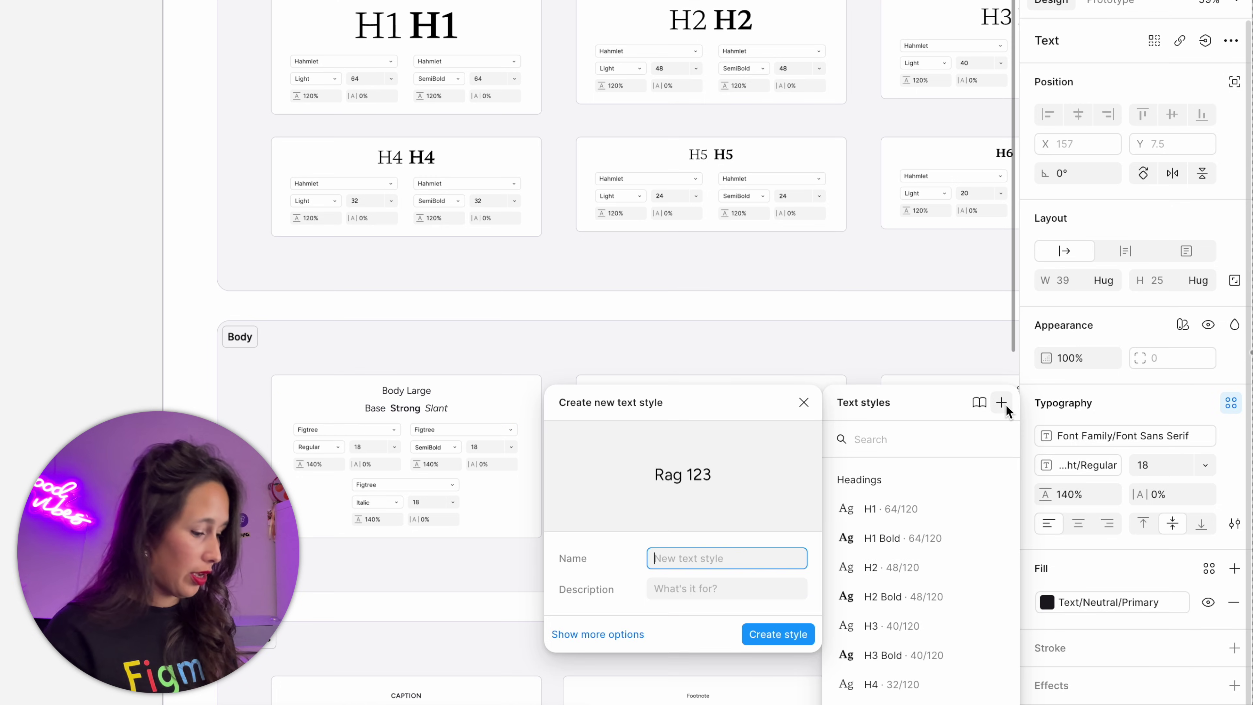
{"action": "type", "text": "Body Large /"}
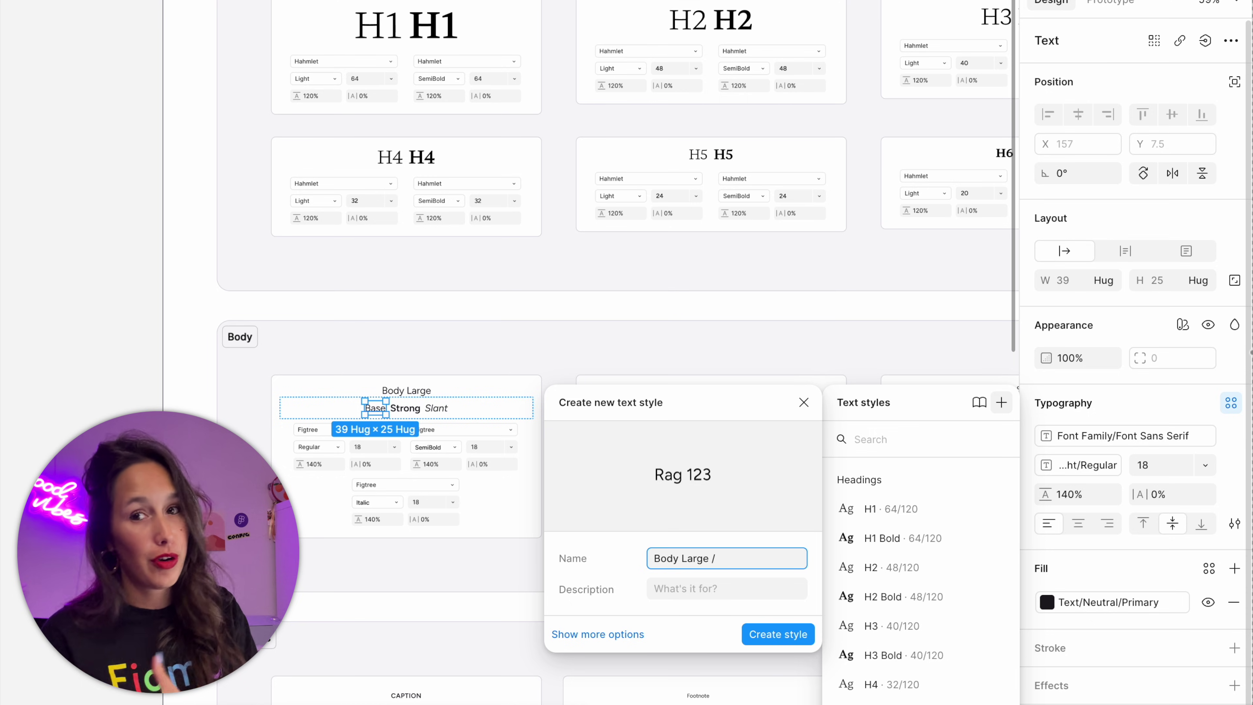
{"action": "type", "text": "Base"}
{"action": "key", "text": "Return"}
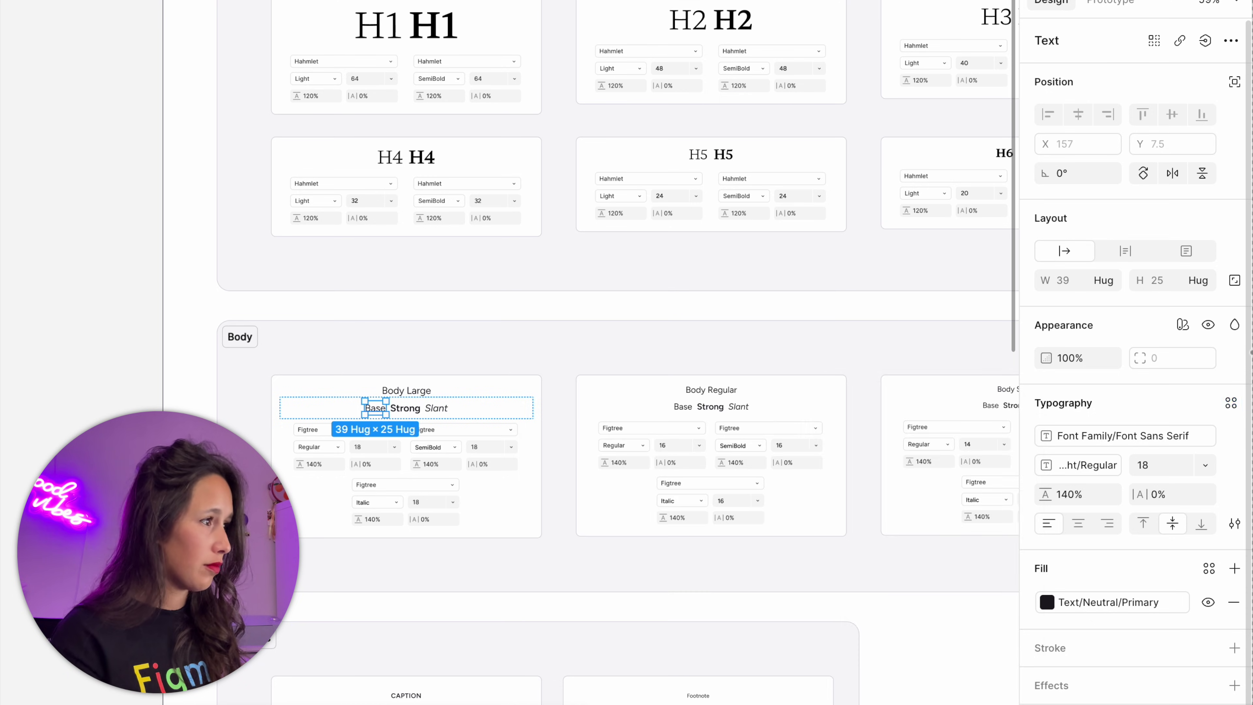
Create the Body Large Strong, Body Regular Base and Body Regular Strong text styles
{"action": "left_click", "coordinate": [405, 408]}
{"action": "left_click", "coordinate": [1231, 403]}
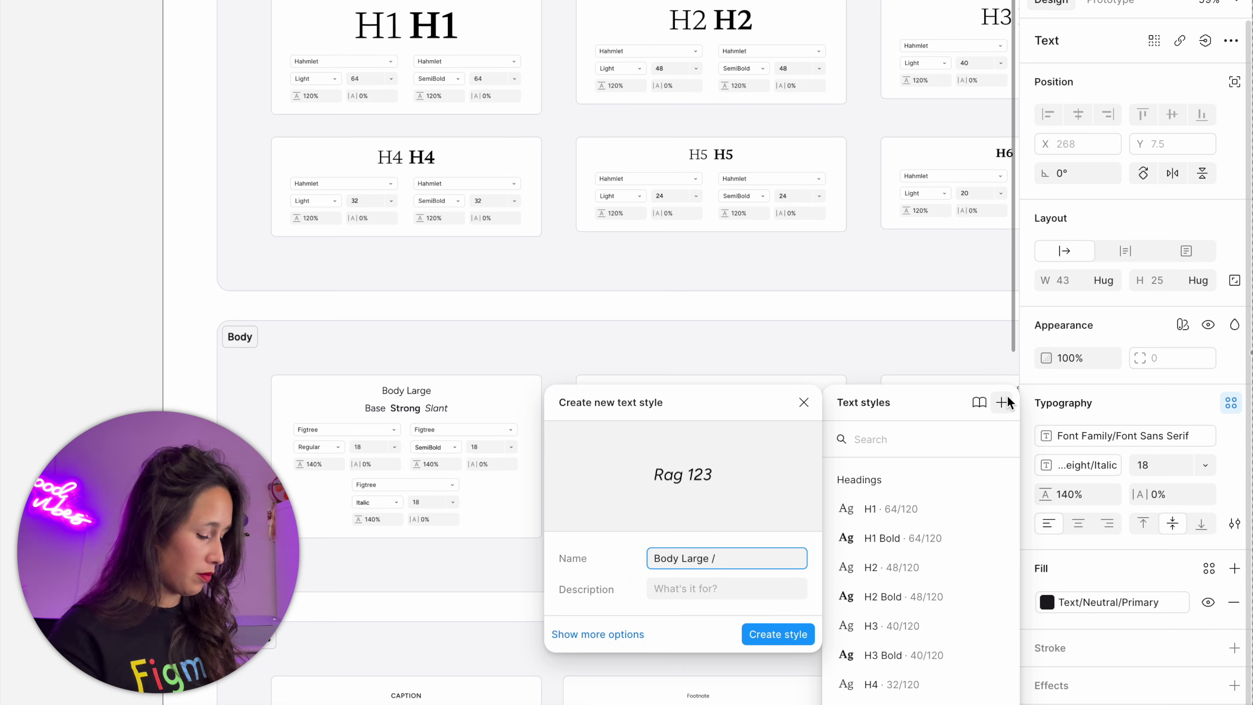
{"action": "left_click", "coordinate": [683, 406]}
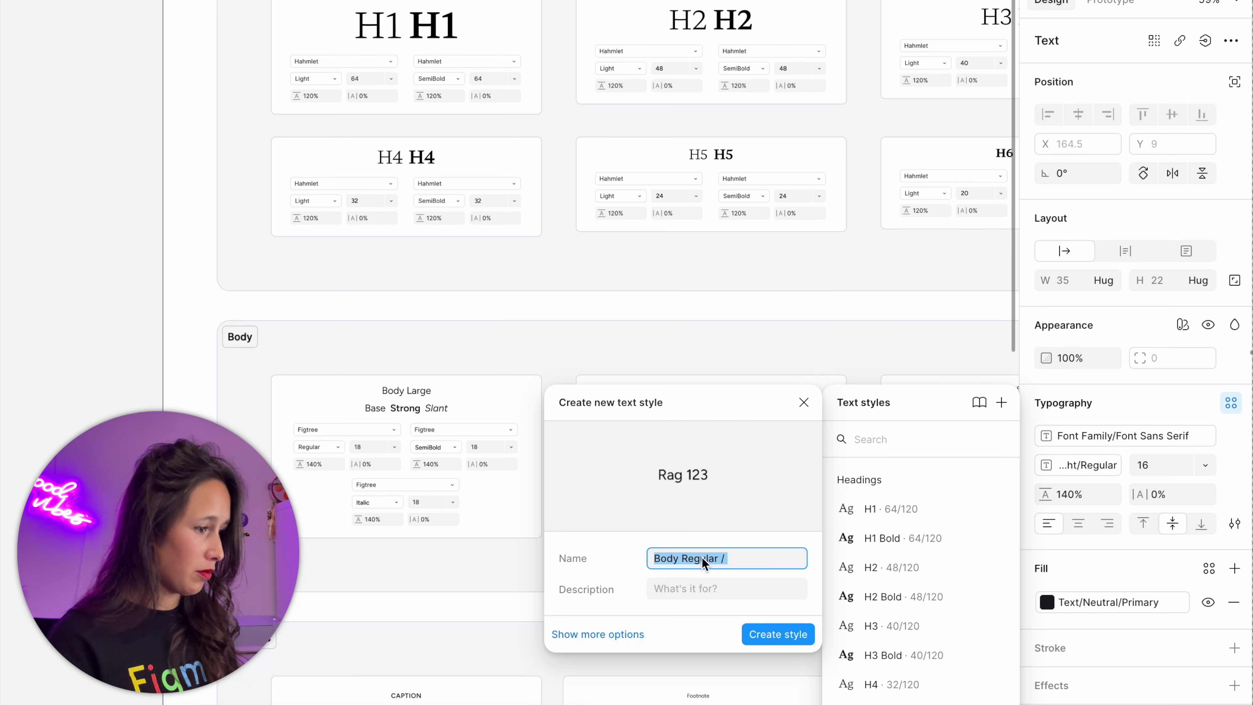
{"action": "type", "text": "Base"}
{"action": "key", "text": "Return"}
{"action": "left_click", "coordinate": [1002, 402]}
{"action": "type", "text": "Strong"}
{"action": "key", "text": "Return"}
Create the Slant and Body Small Strong text styles
{"action": "left_click", "coordinate": [750, 407]}
{"action": "left_click", "coordinate": [1231, 402]}
{"action": "left_click", "coordinate": [1002, 402]}
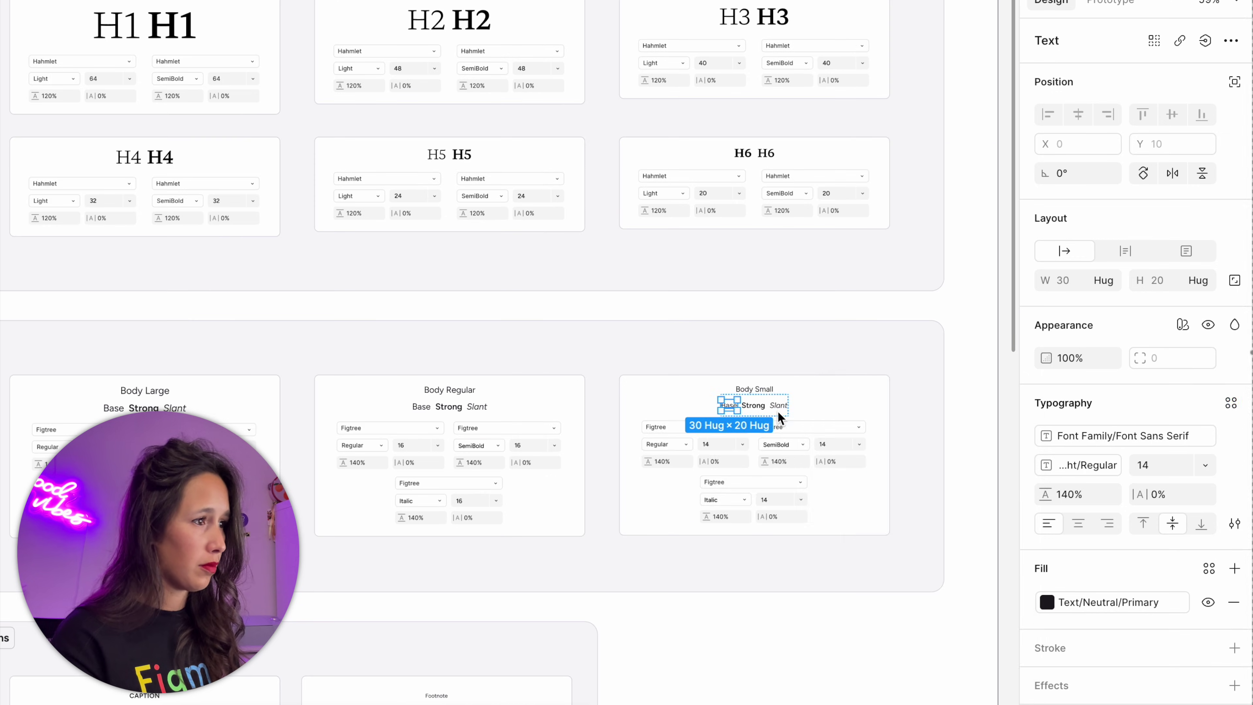
{"action": "left_click", "coordinate": [1231, 402]}
{"action": "left_click", "coordinate": [1002, 402]}
{"action": "double_click", "coordinate": [701, 559]}
{"action": "type", "text": "SmallStrong"}
{"action": "key", "text": "Return"}
{"action": "left_click", "coordinate": [1231, 403]}
{"action": "left_click", "coordinate": [999, 399]}
{"action": "key", "text": "Escape"}
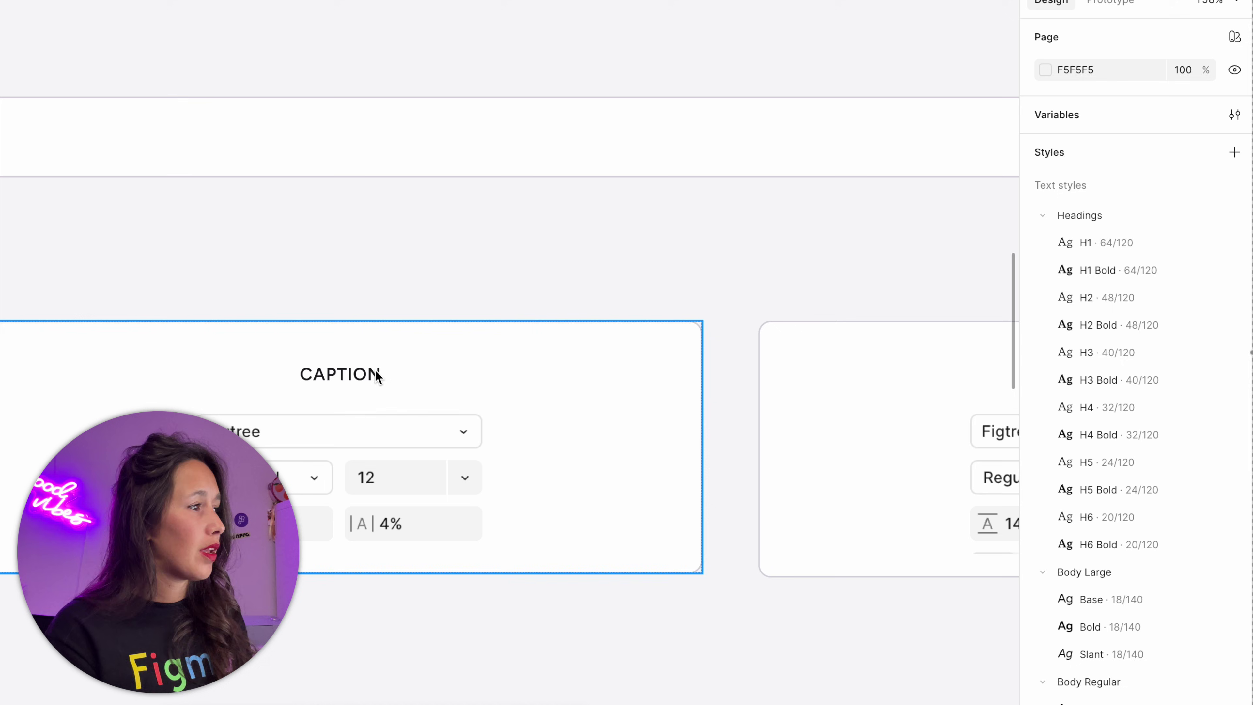
{"action": "left_click", "coordinate": [376, 375]}
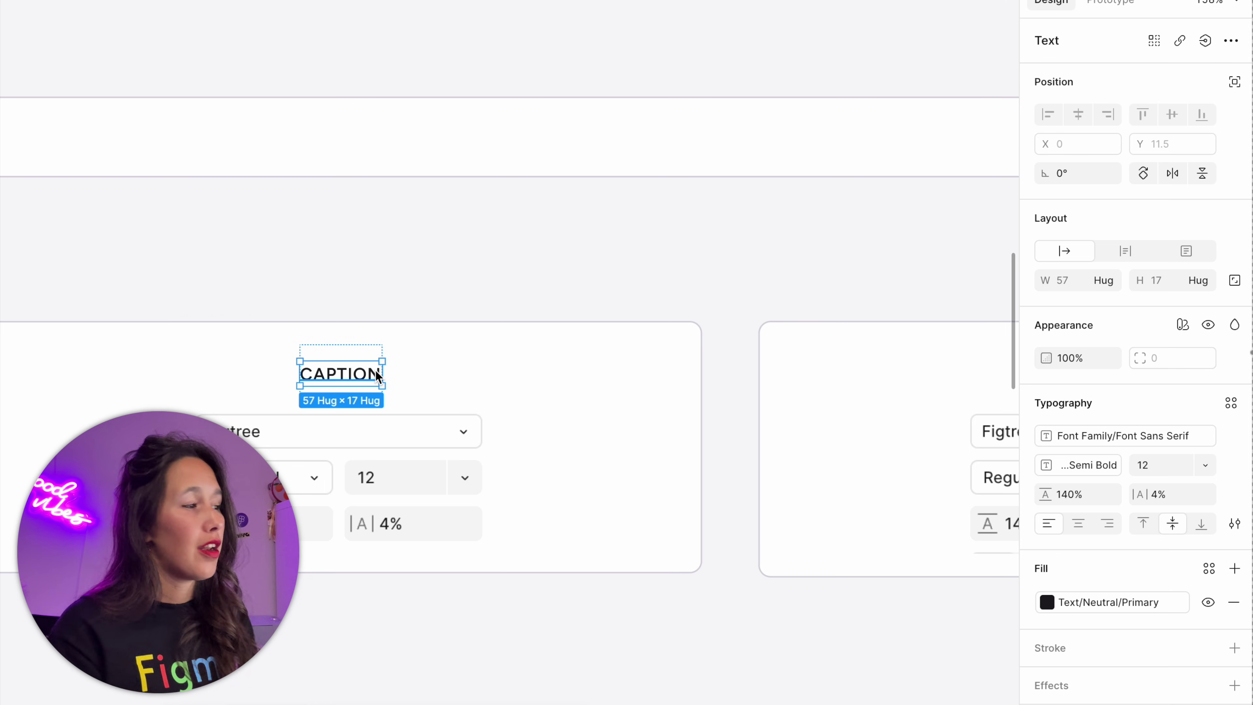
Open the advanced type settings for CAPTION to view its Case options
{"action": "left_click", "coordinate": [1235, 524]}
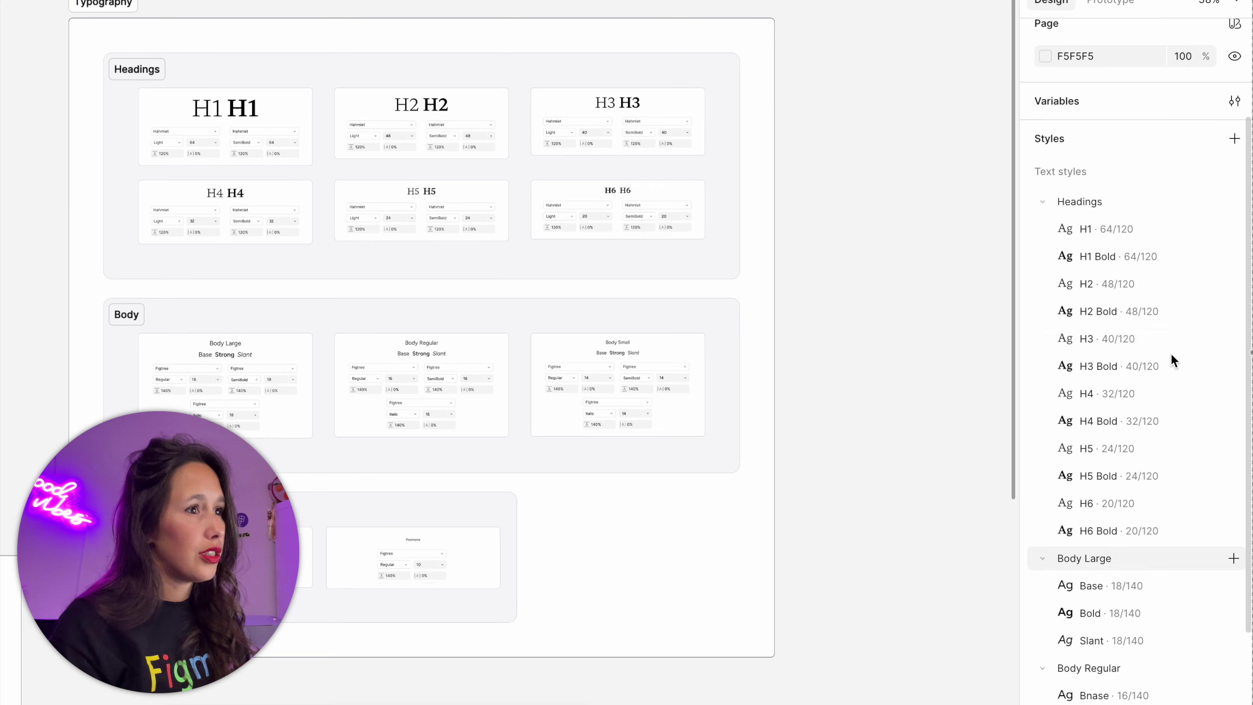
Change the Font Serif variable from Hahmlet to LoveYouToo and inspect the H1 heading
{"action": "left_click", "coordinate": [1235, 114]}
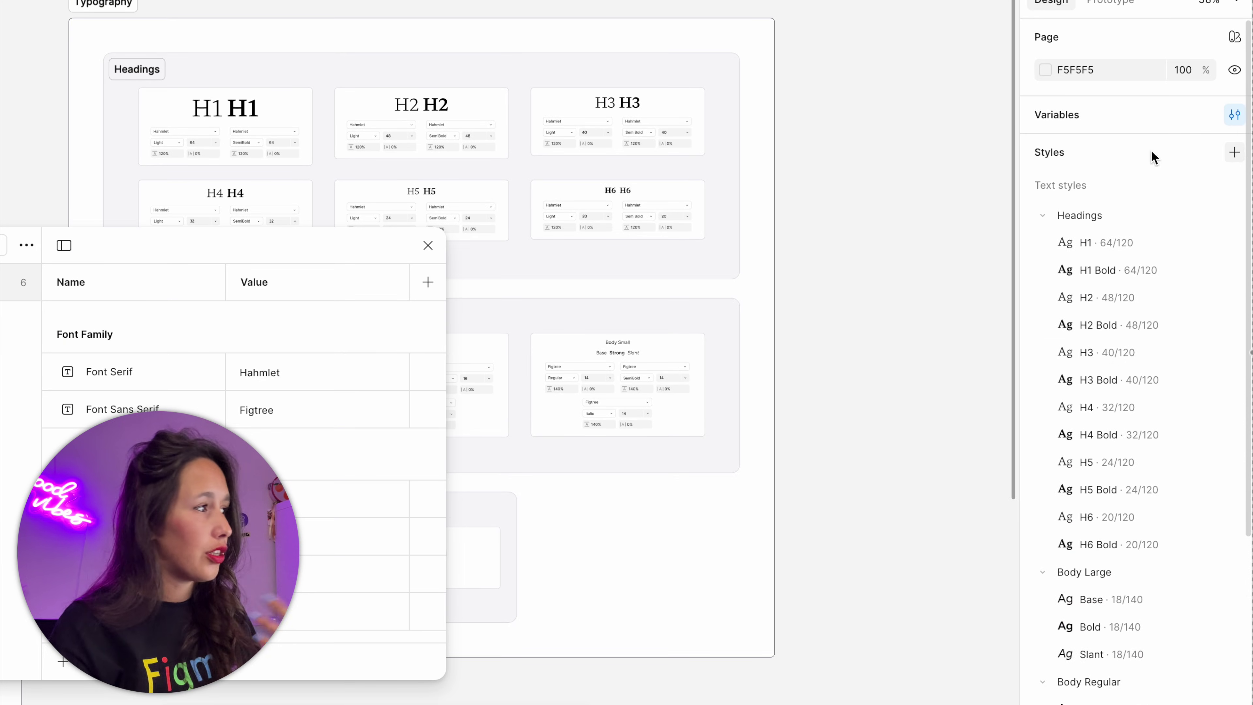
{"action": "left_click_drag", "start_coordinate": [307, 251], "coordinate": [1083, 194]}
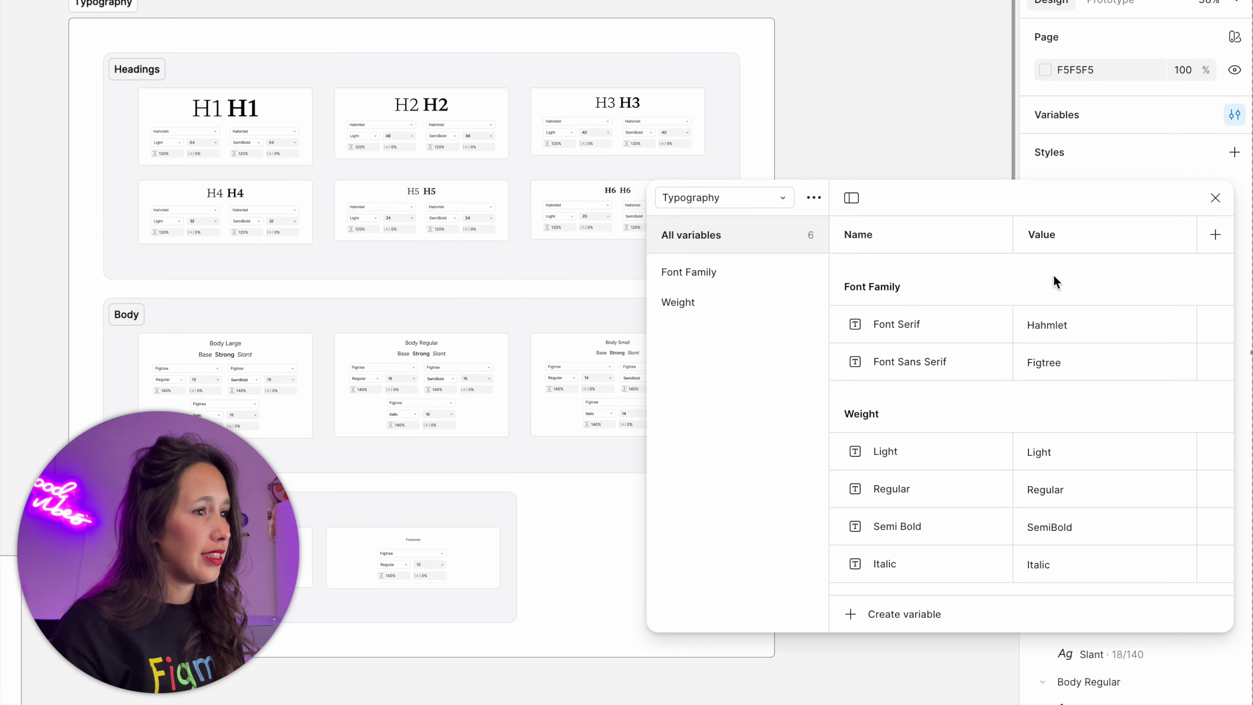
{"action": "double_click", "coordinate": [1044, 326]}
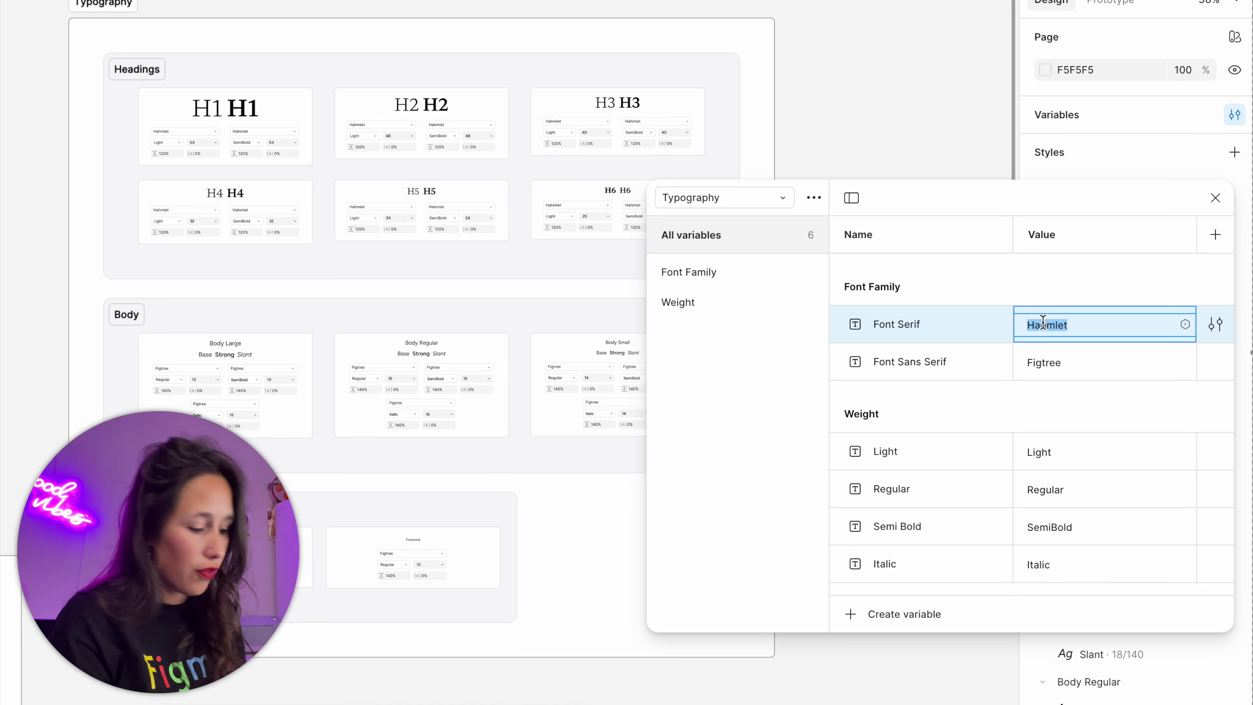
{"action": "type", "text": "L"}
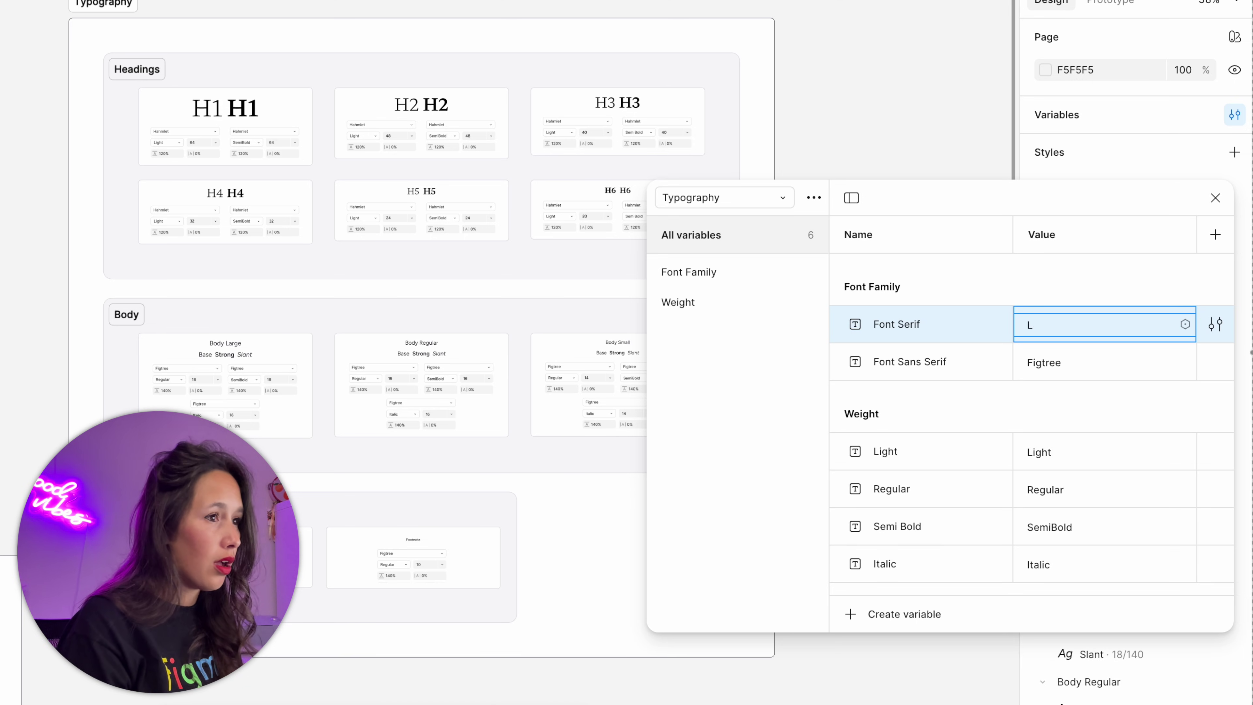
{"action": "type", "text": "oveYouToo"}
{"action": "key", "text": "Return"}
{"action": "left_click", "coordinate": [268, 103]}
{"action": "scroll", "coordinate": [268, 102], "scroll_direction": "up", "scroll_amount": 5, "text": "ctrl"}
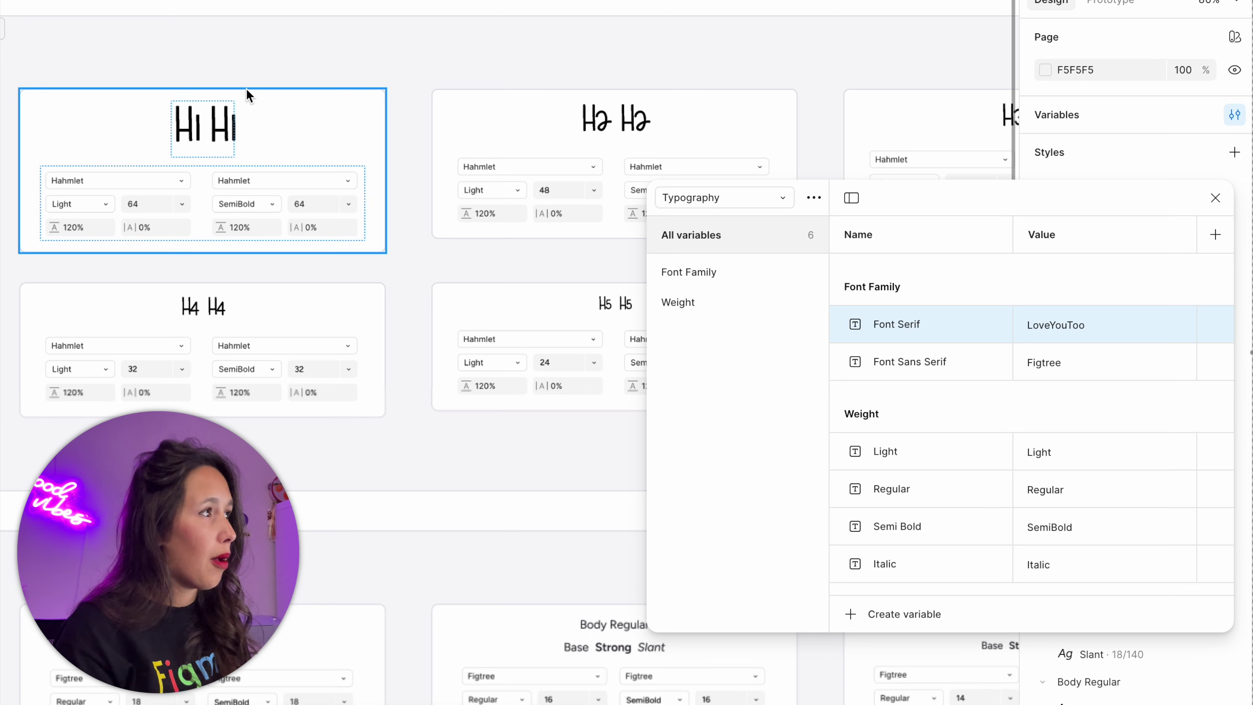
{"action": "key", "text": "shift+Return"}
Set the Font Sans Serif variable from Figtree to Tahoma and review the body text
{"action": "double_click", "coordinate": [1045, 362]}
{"action": "scroll", "coordinate": [375, 420], "scroll_direction": "down", "scroll_amount": 3}
{"action": "scroll", "coordinate": [377, 420], "scroll_direction": "down", "scroll_amount": 4}
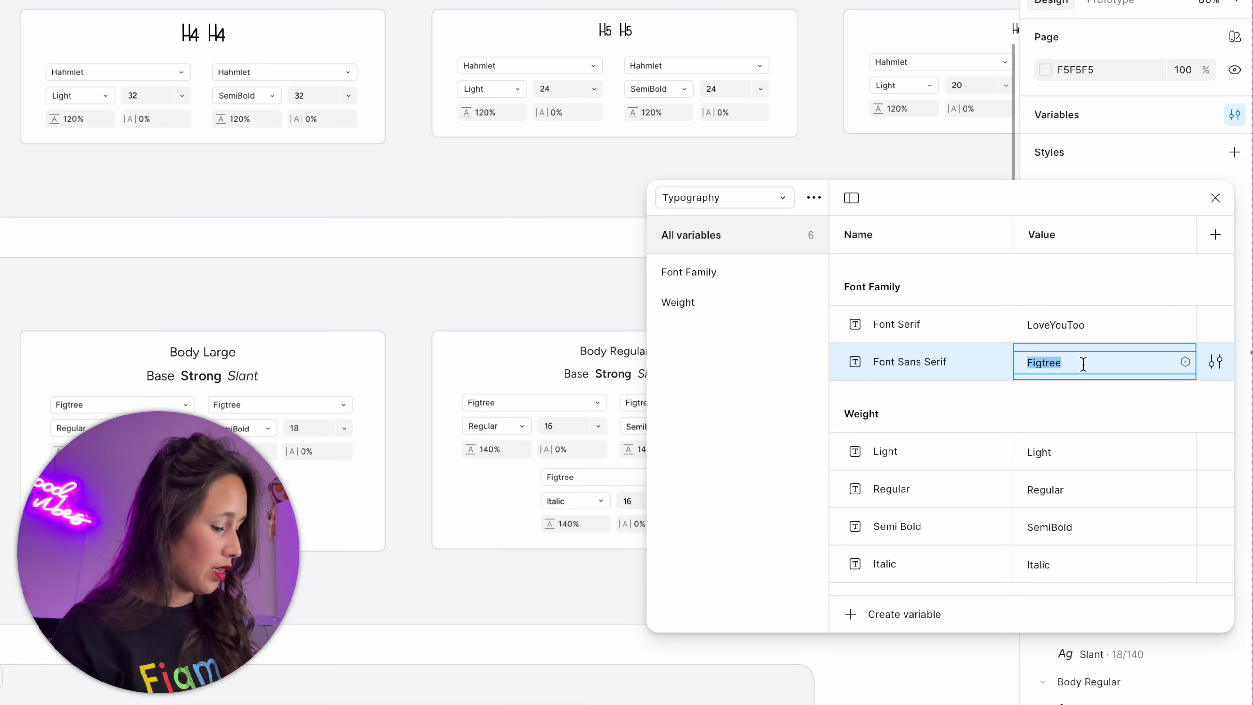
{"action": "type", "text": "Tahoma"}
{"action": "key", "text": "Return"}
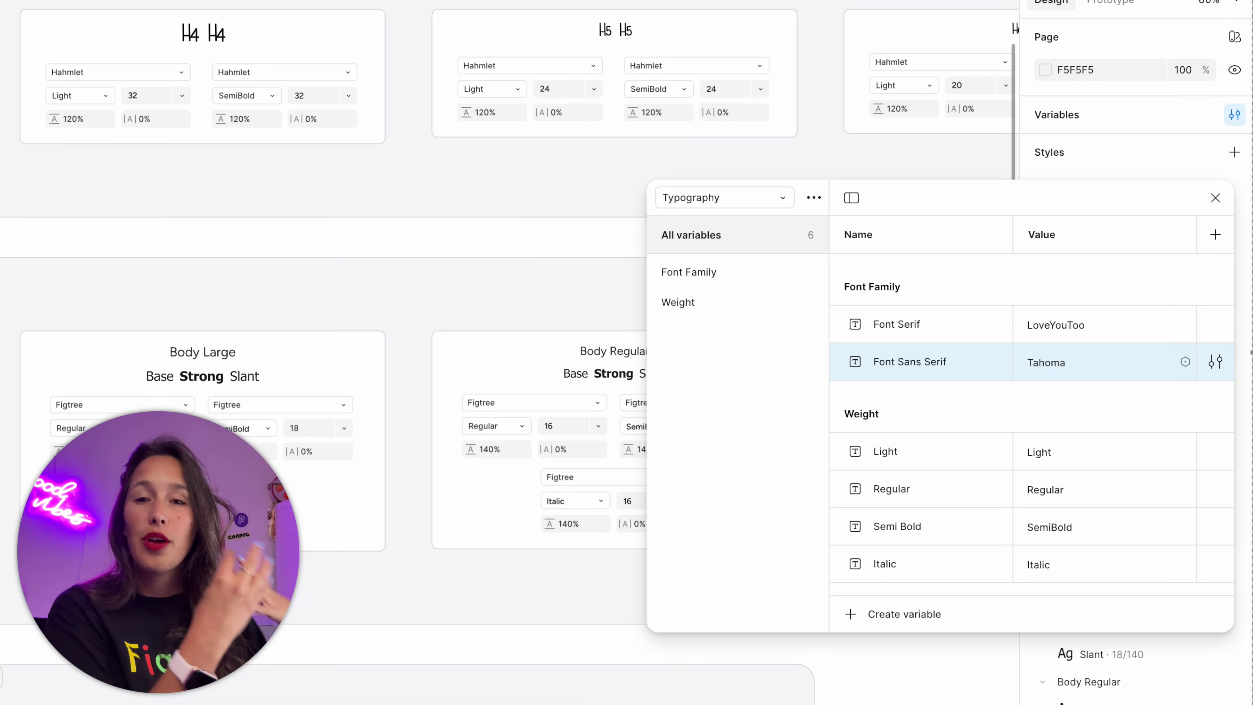
{"action": "scroll", "coordinate": [305, 364], "scroll_direction": "up", "scroll_amount": 7}
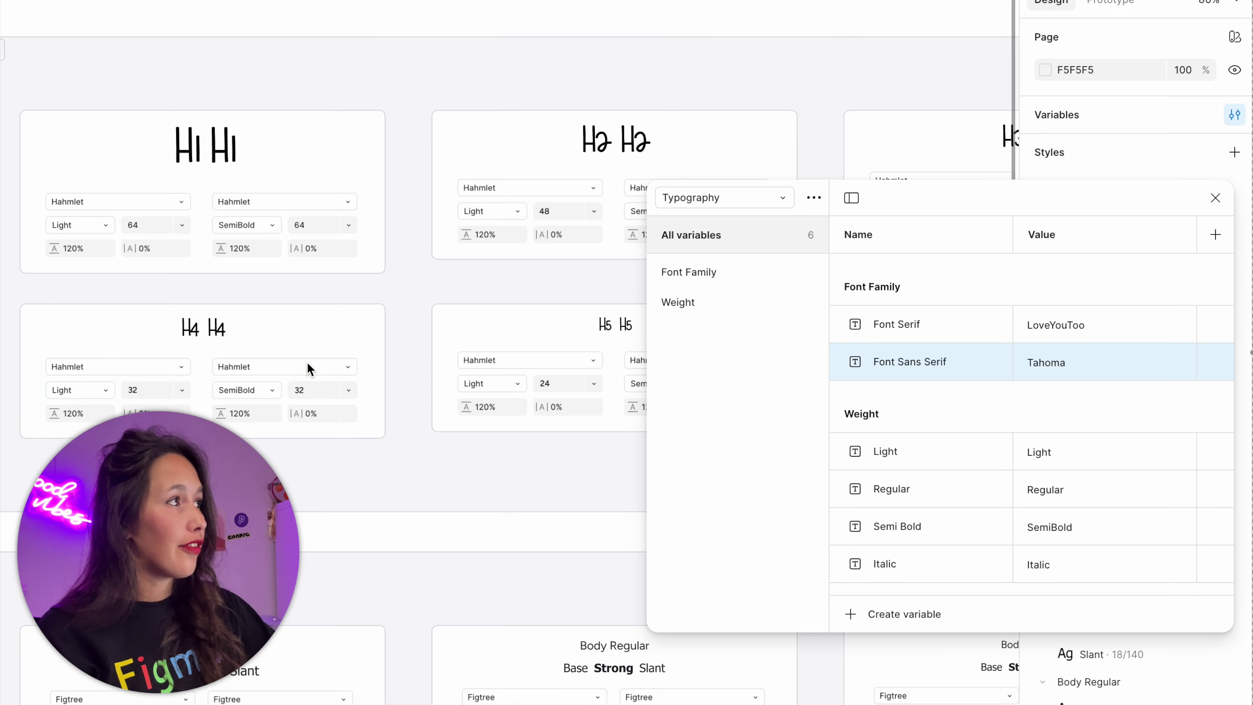